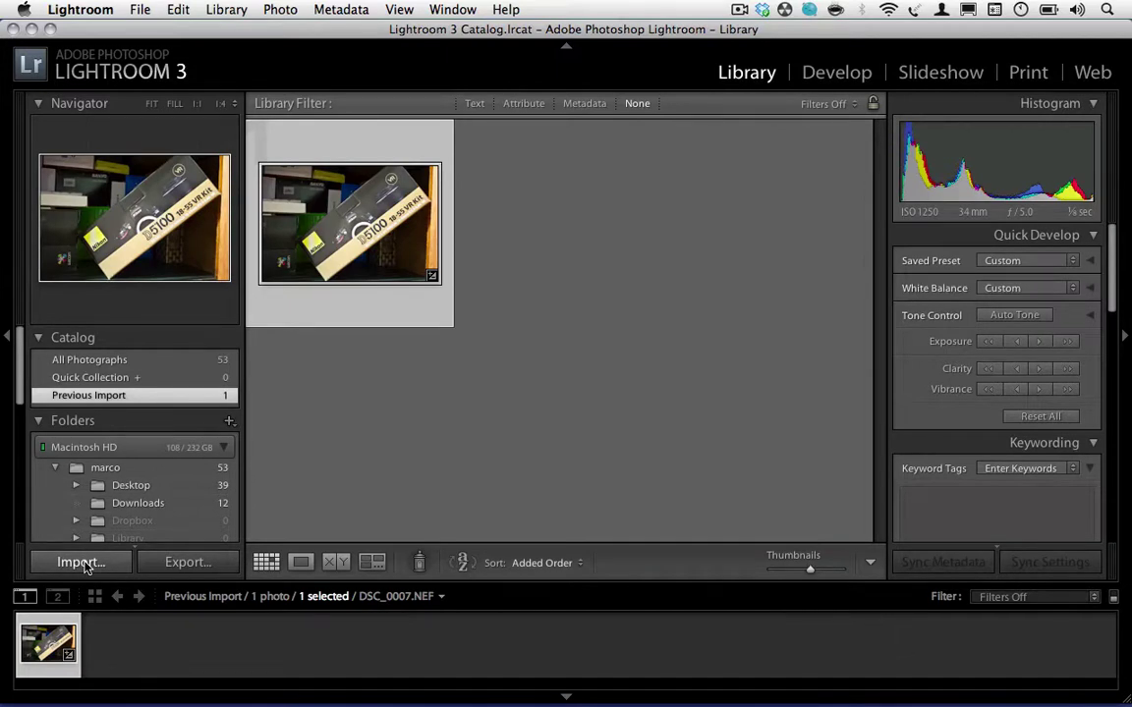
Step: Import DSC_0236.NEF from the Desktop's raw edit folder into the Library
click(82, 563)
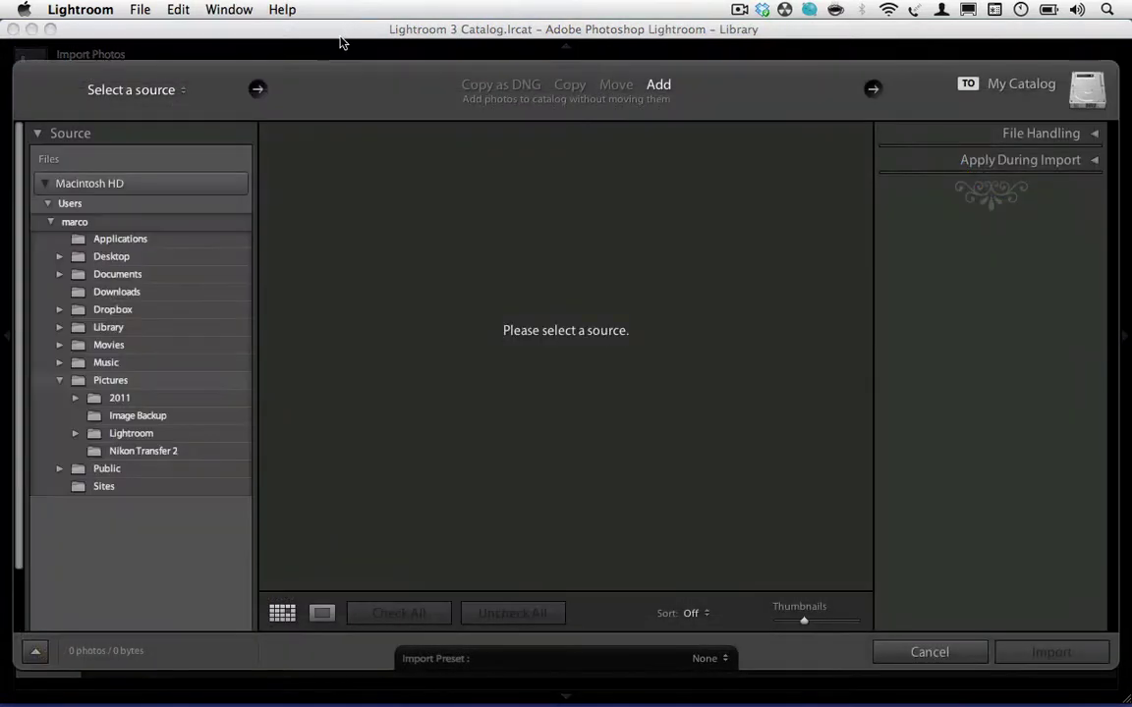
click(60, 258)
click(110, 275)
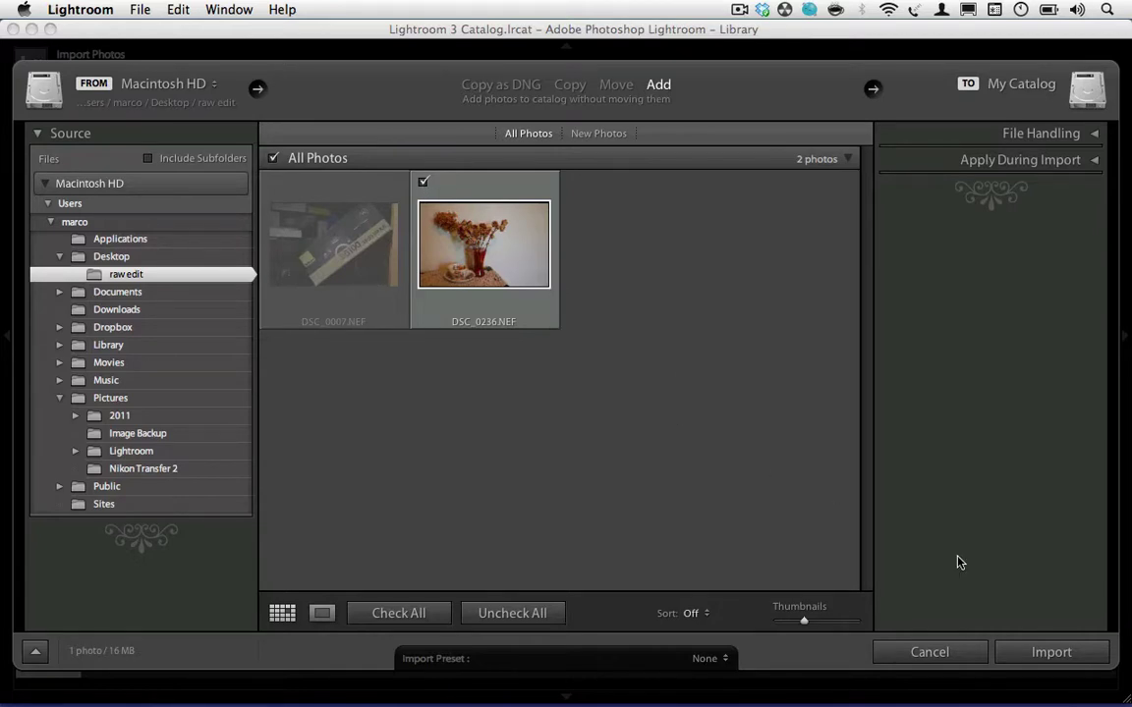
click(1045, 656)
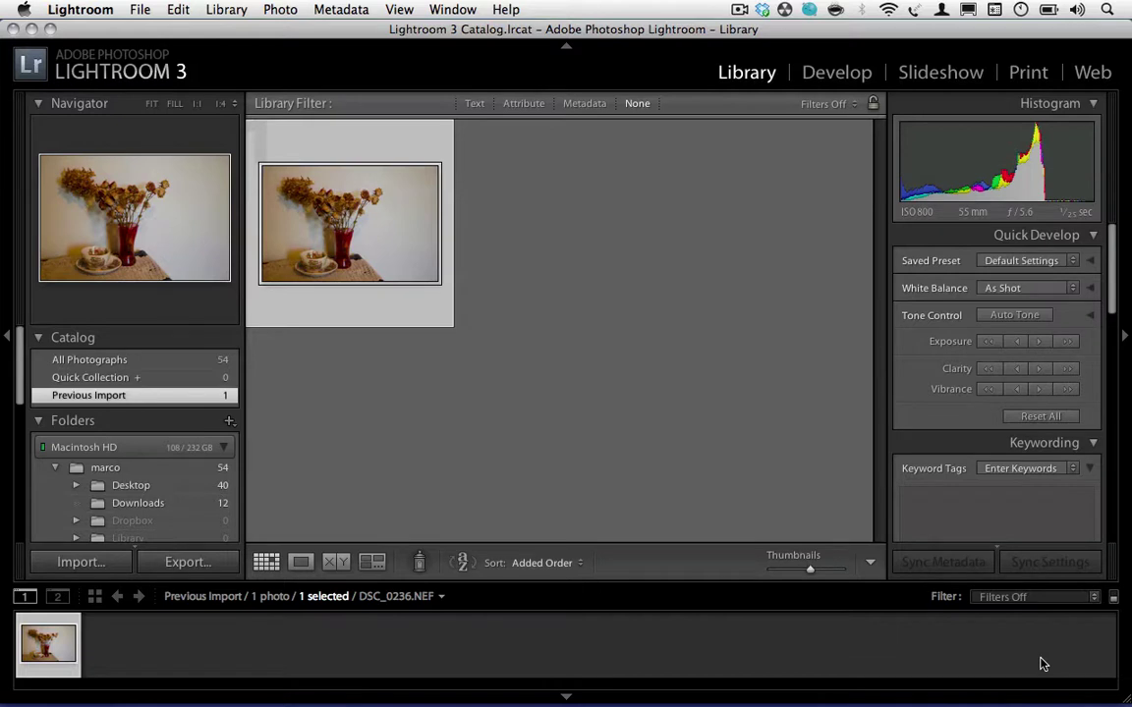
Step: Open the roses photo in Develop and sample the neutral wall for white balance Temp 4950, Tint +11
mouse_move(333, 160)
click(832, 74)
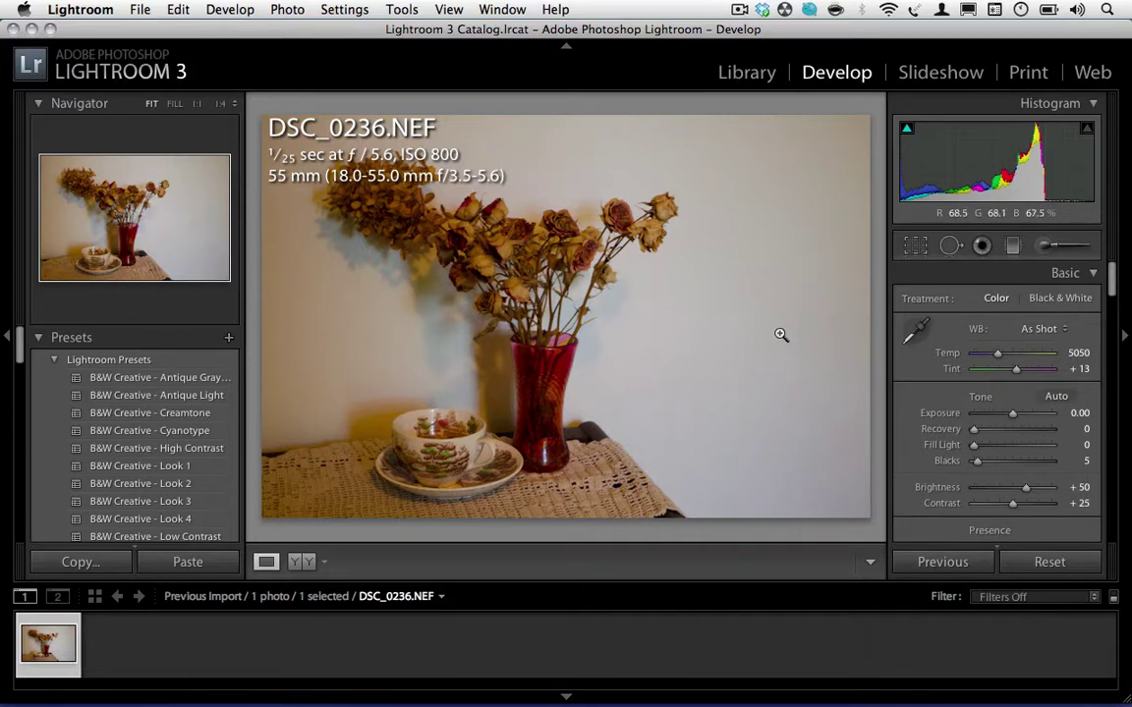
key(w)
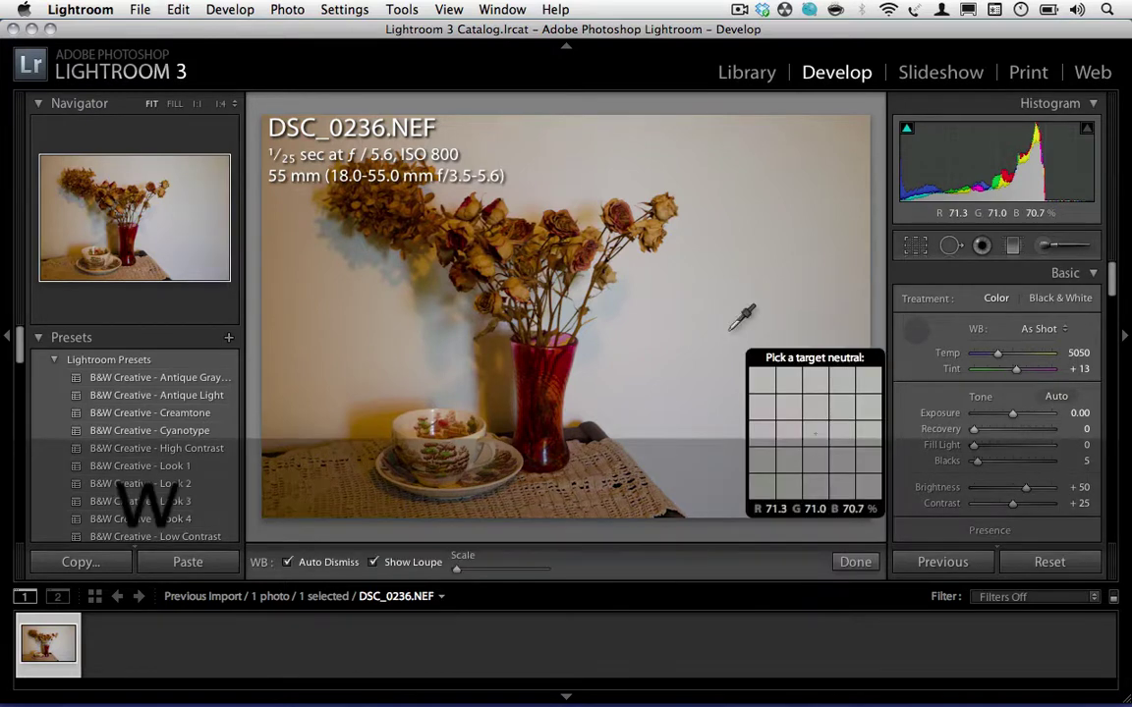
click(655, 292)
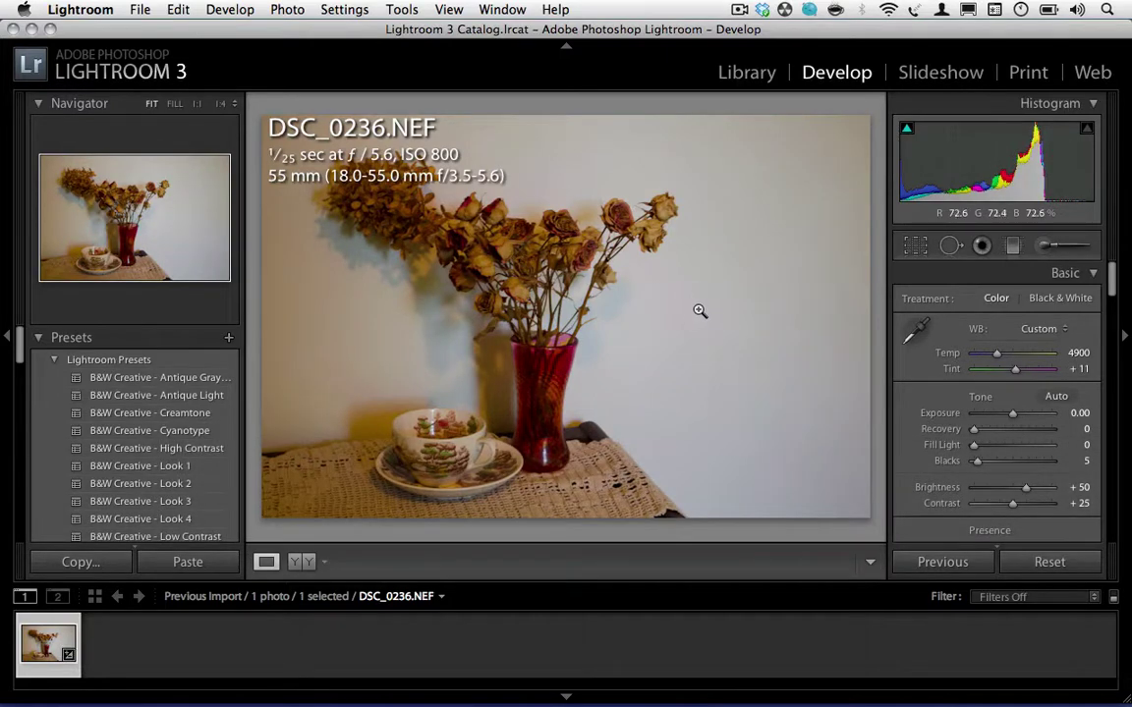
key(w)
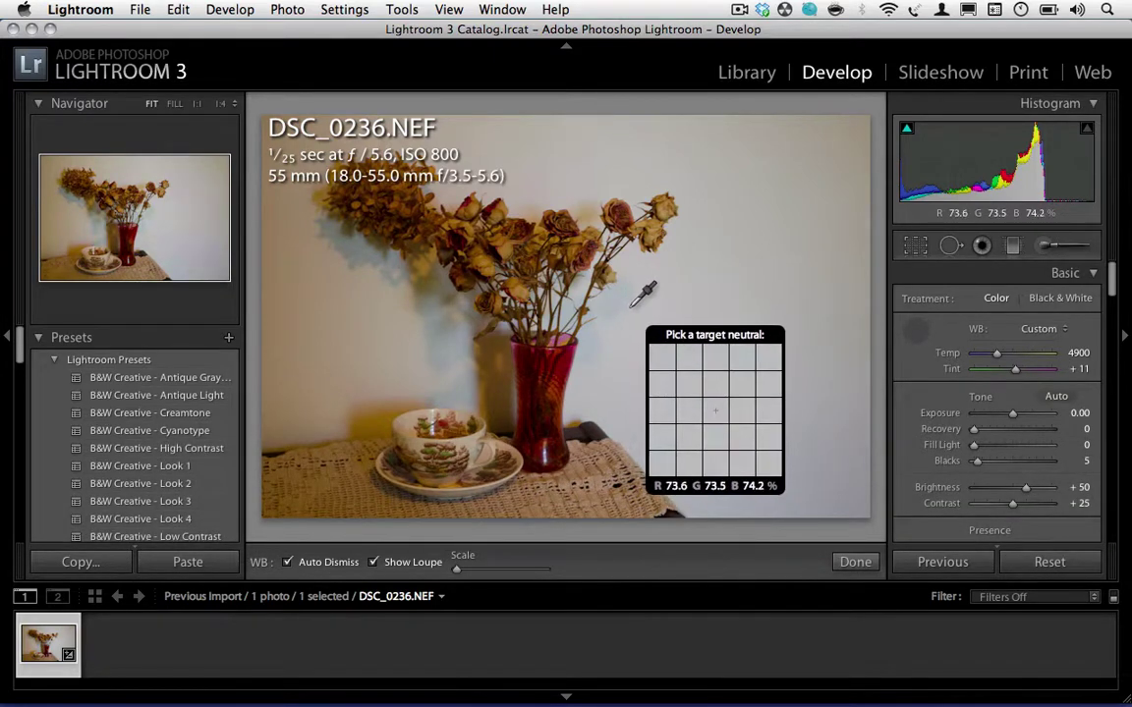
click(636, 313)
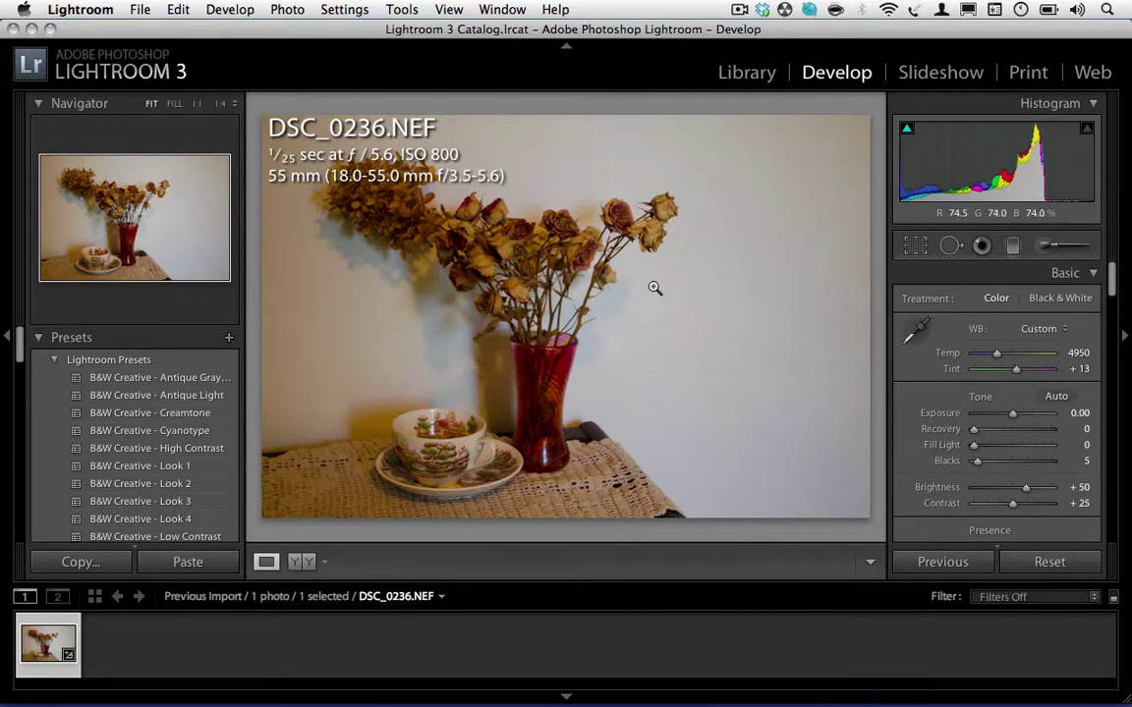
key(w)
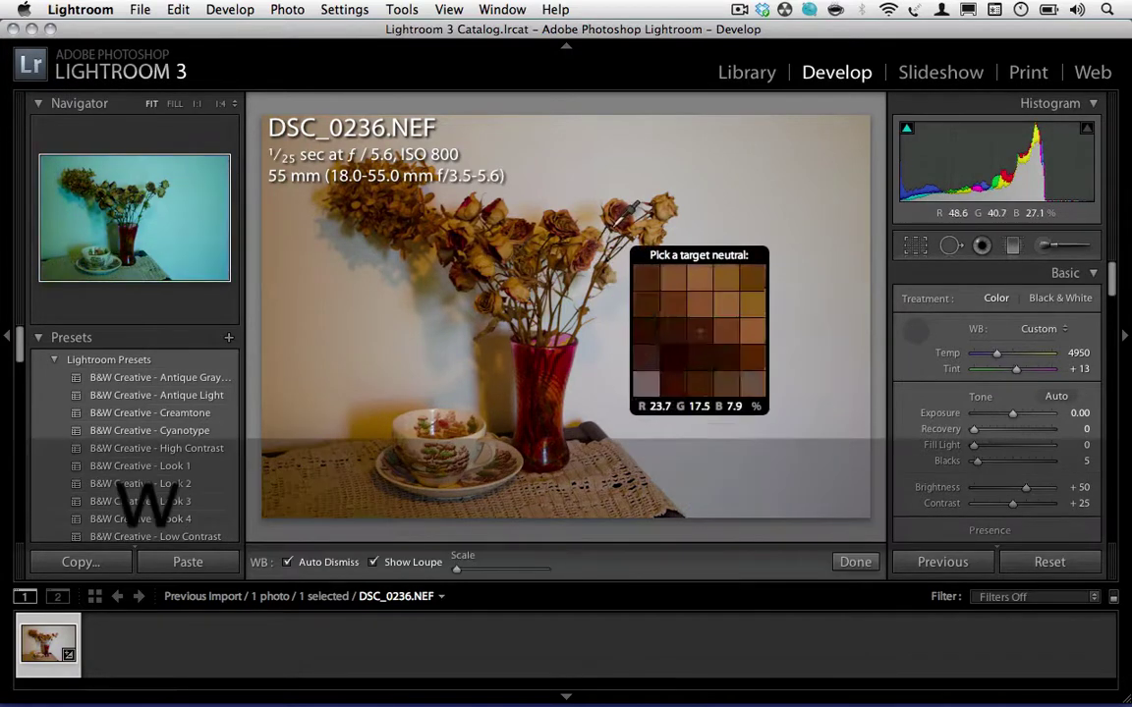
click(608, 220)
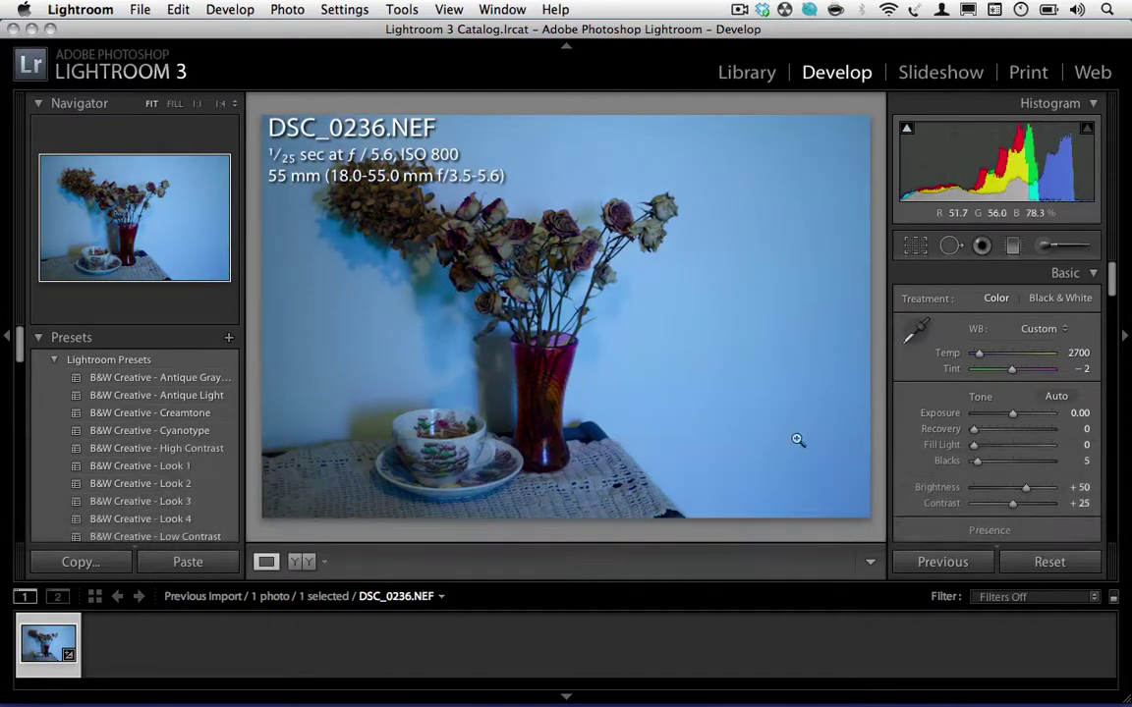
key(w)
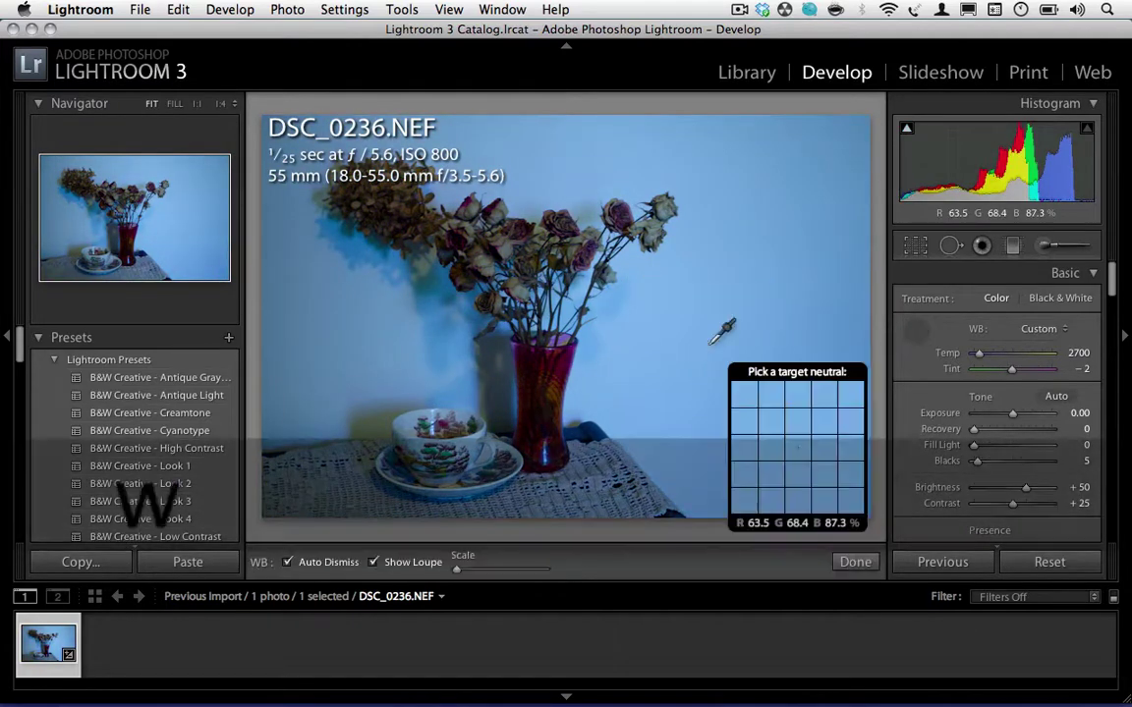
click(650, 356)
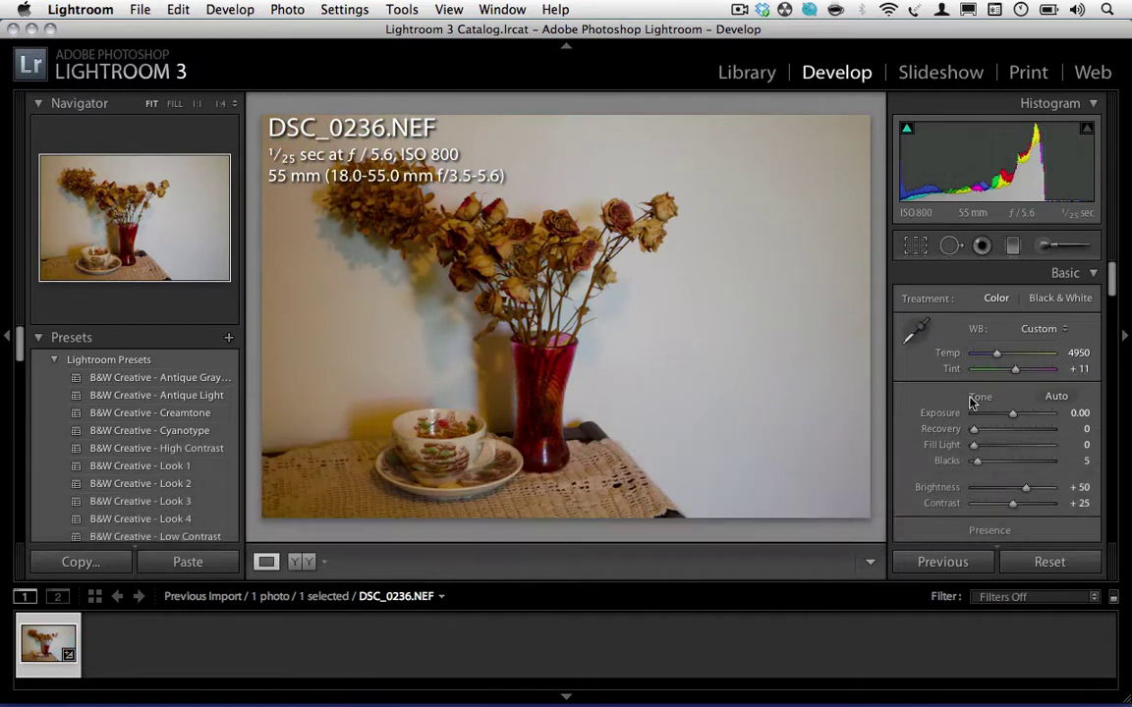
Step: Try Blacks and Fill Light, return both to 0, and raise Contrast to +74
scroll(971, 408, down, 1)
scroll(970, 408, down, 3)
scroll(973, 407, down, 1)
mouse_move(974, 405)
mouse_down()
mouse_move(986, 411)
mouse_move(974, 394)
mouse_move(989, 394)
mouse_up()
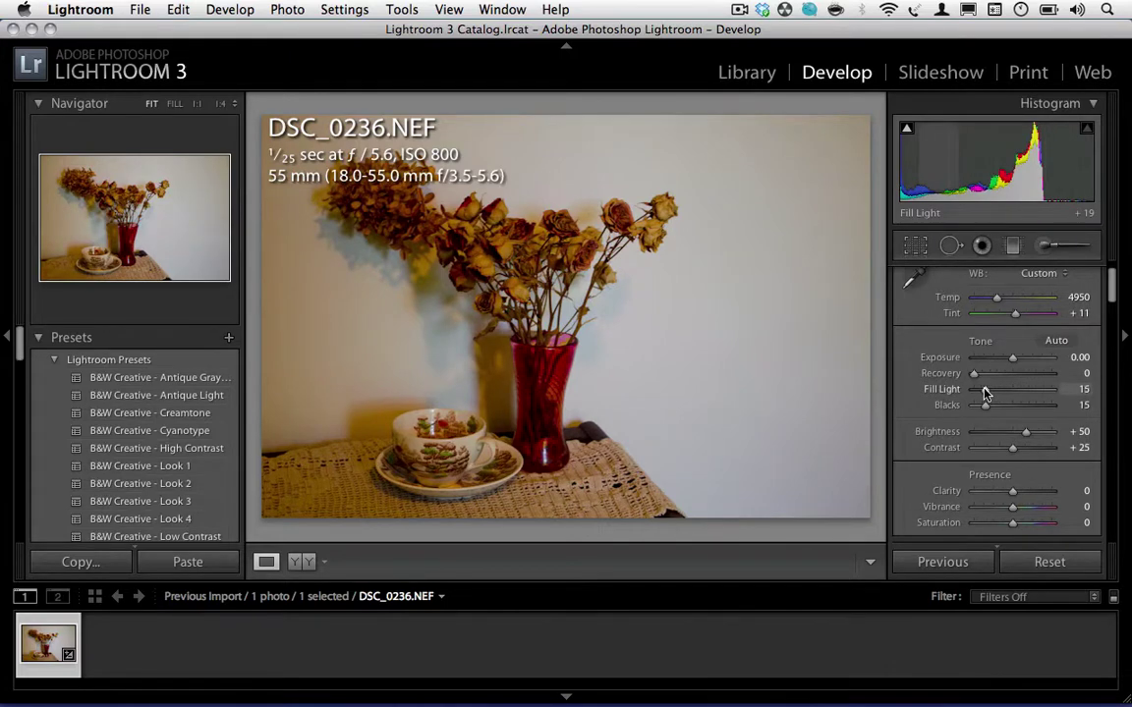
mouse_move(985, 392)
mouse_down()
mouse_move(969, 391)
mouse_move(970, 410)
mouse_up()
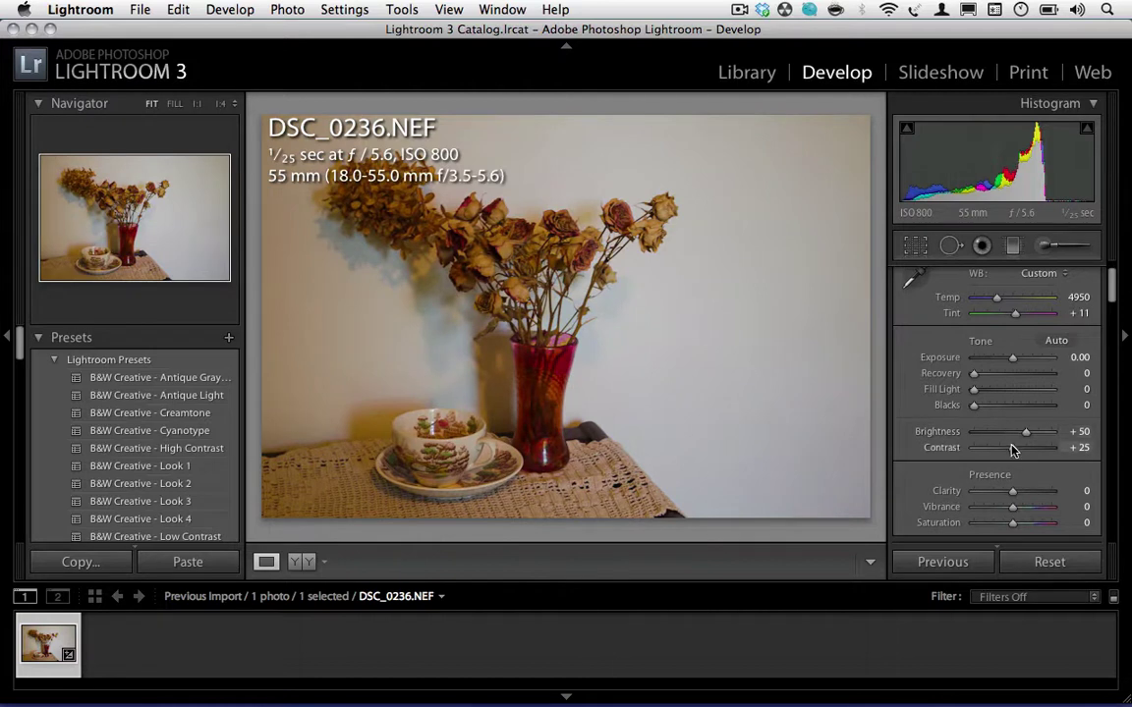
drag(1014, 450, 1041, 454)
scroll(990, 454, down, 2)
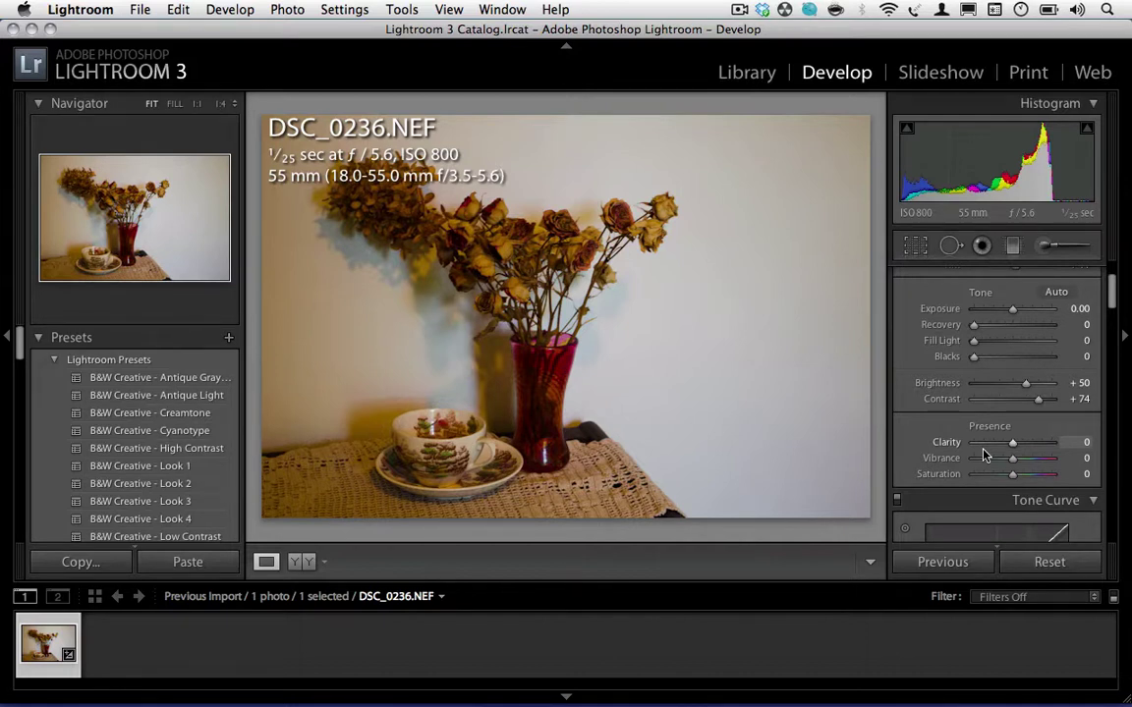
Step: Shape the tone curve: Darks +14, Shadows +19, Highlights -20
scroll(984, 455, down, 6)
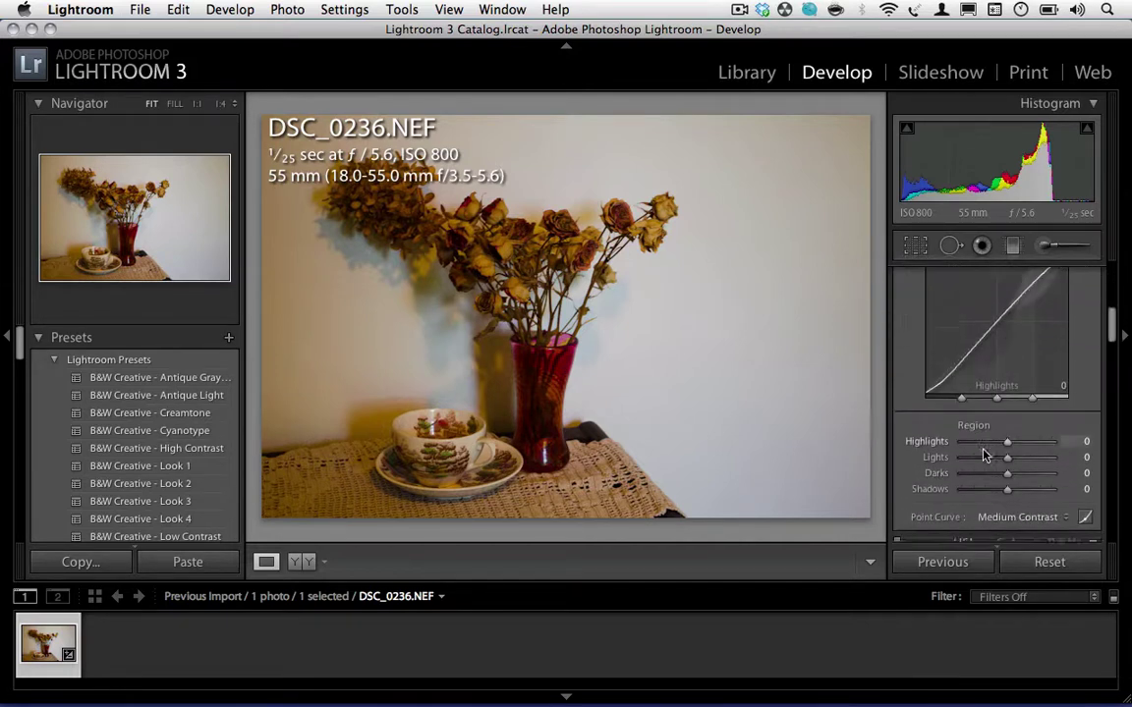
scroll(984, 455, down, 3)
scroll(973, 432, up, 5)
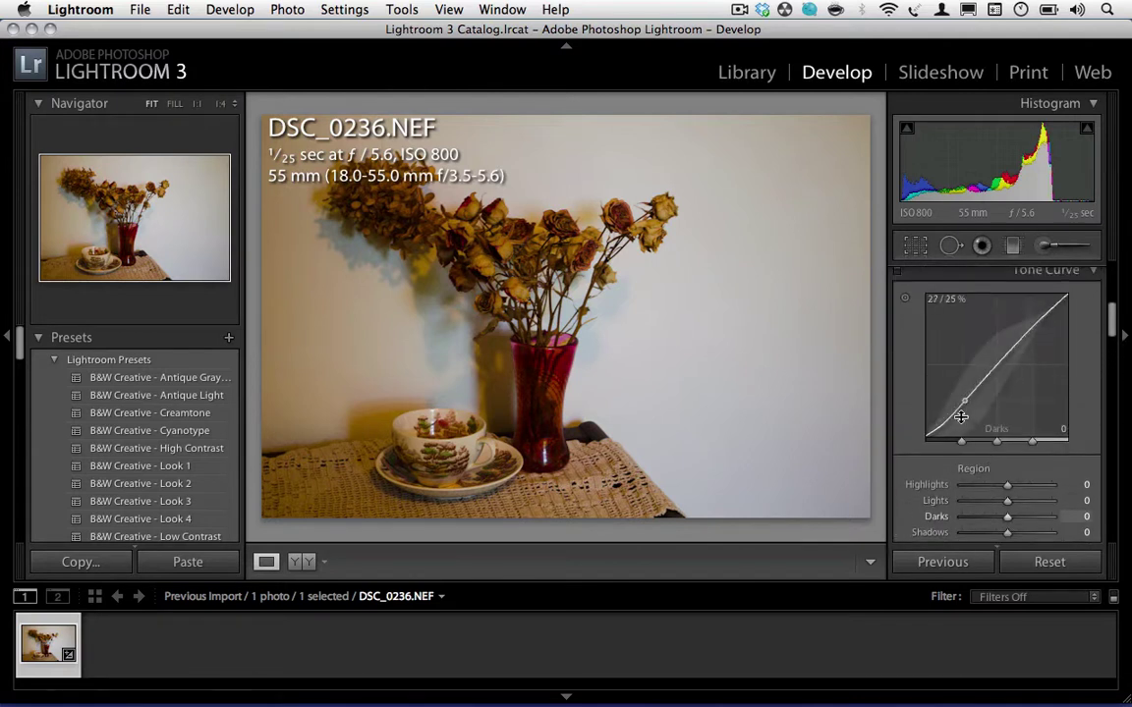
drag(941, 423, 964, 391)
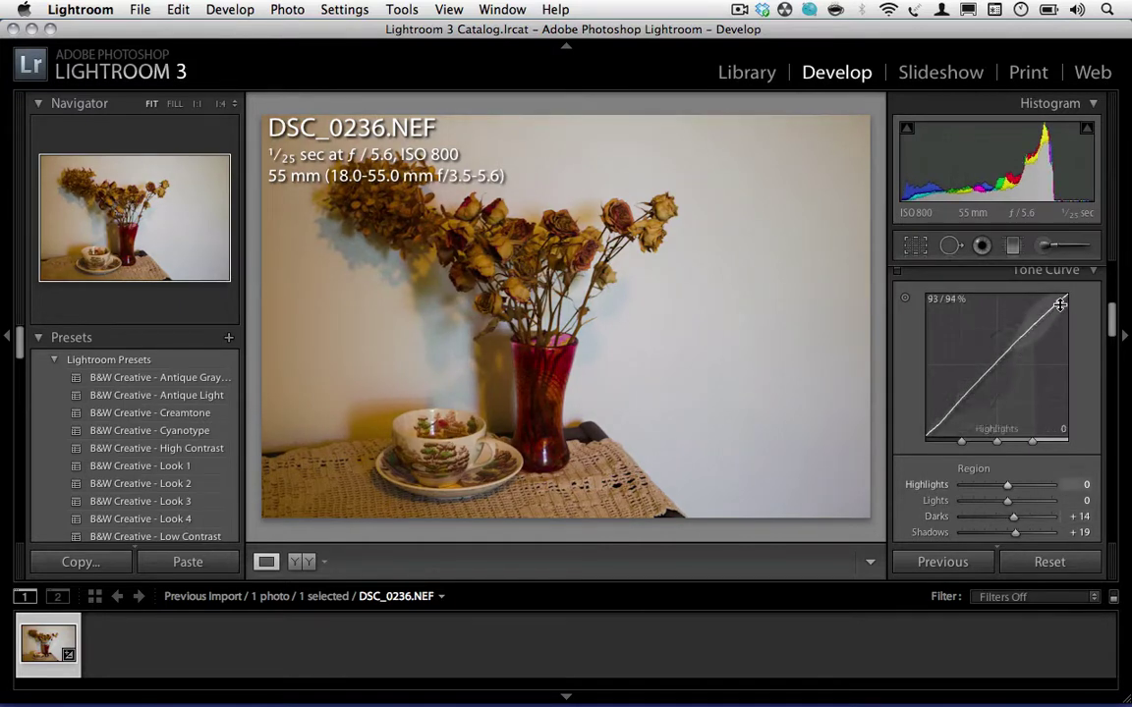
drag(1060, 304, 1059, 308)
Step: Lower HSL Saturation for Red to -33 and Orange to -31
scroll(998, 372, up, 3)
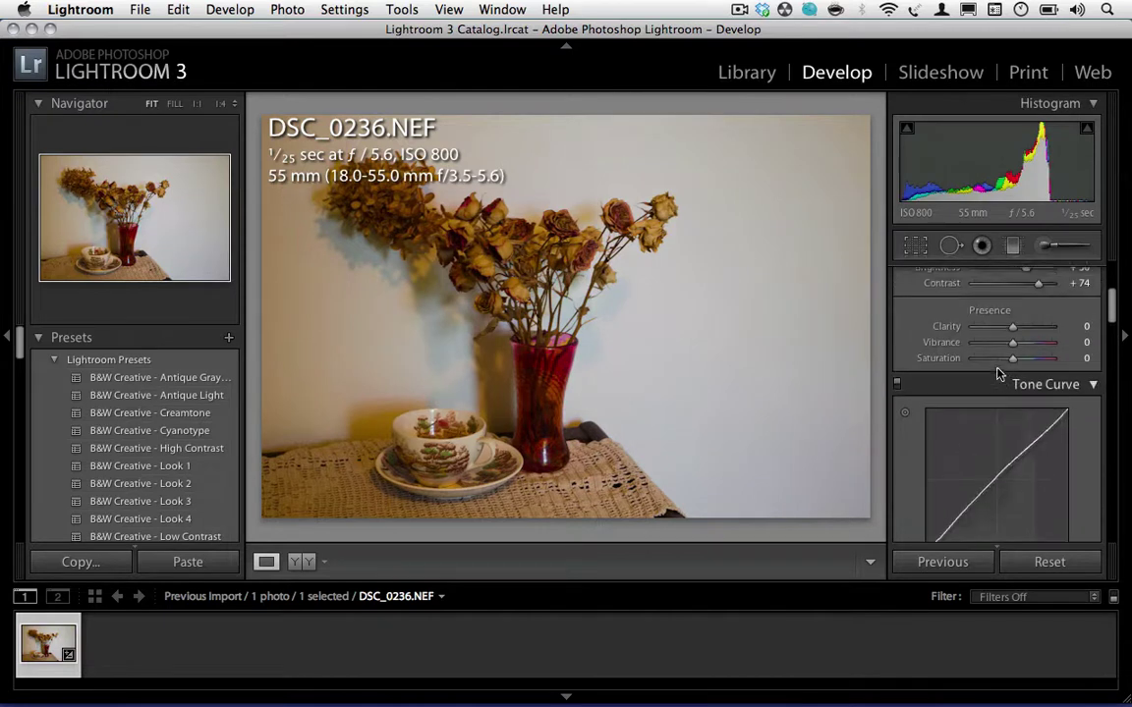
scroll(998, 372, up, 2)
scroll(999, 373, down, 6)
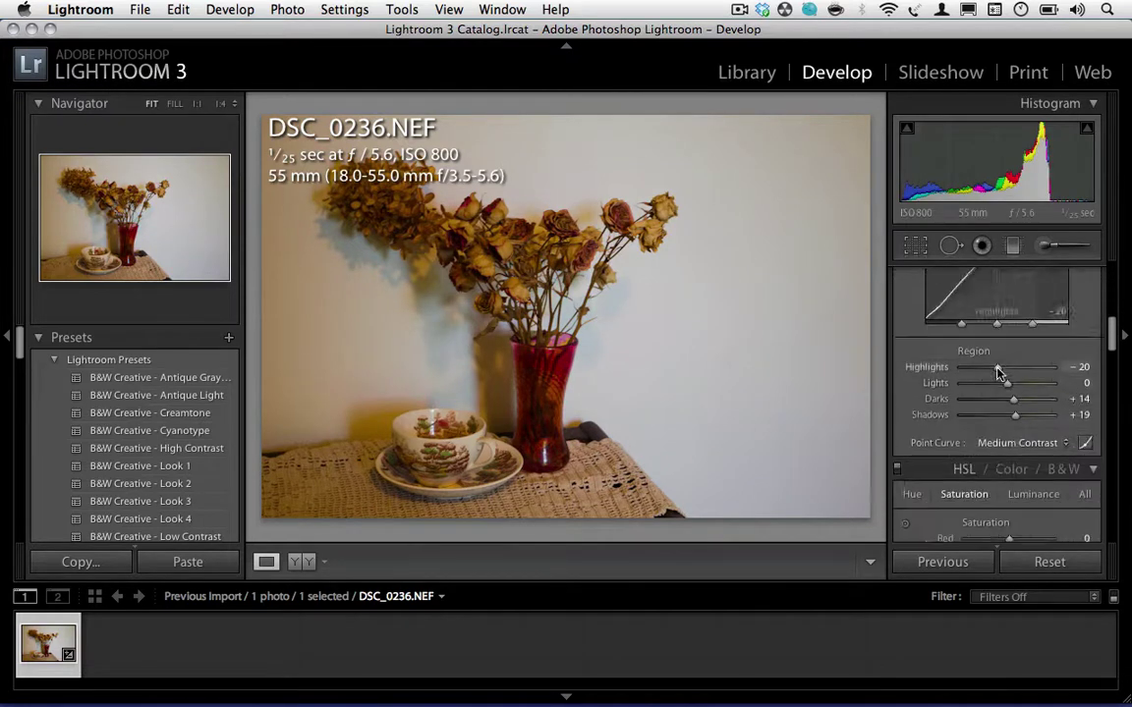
scroll(998, 372, down, 3)
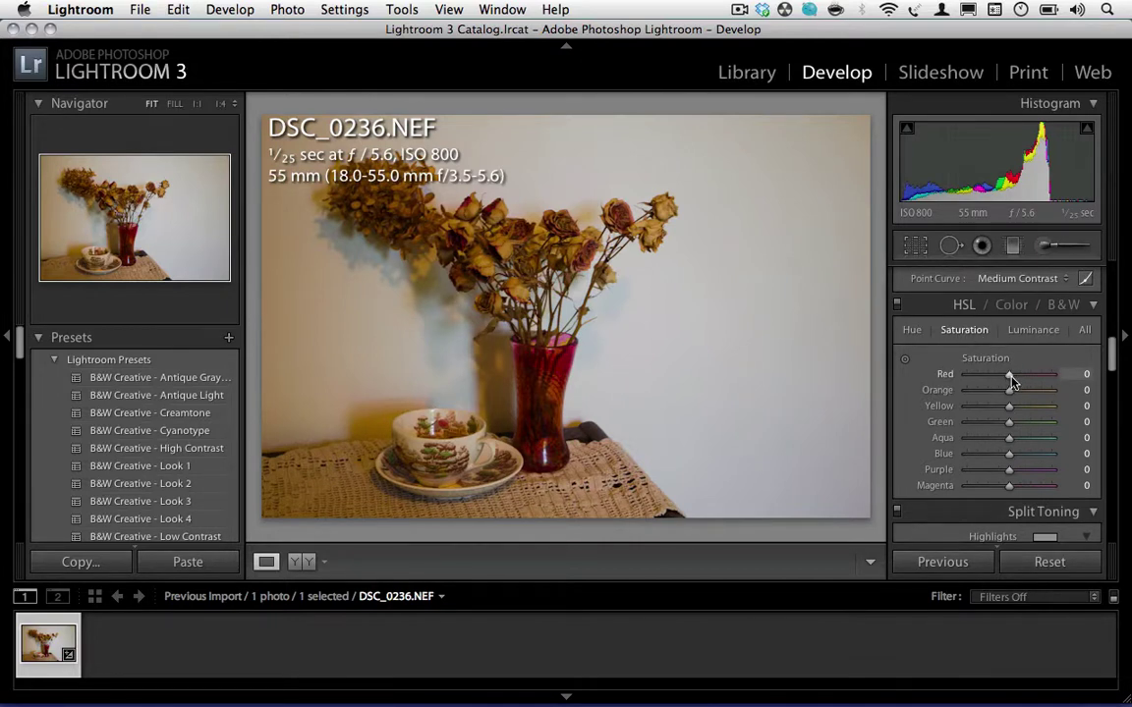
drag(1010, 375, 999, 380)
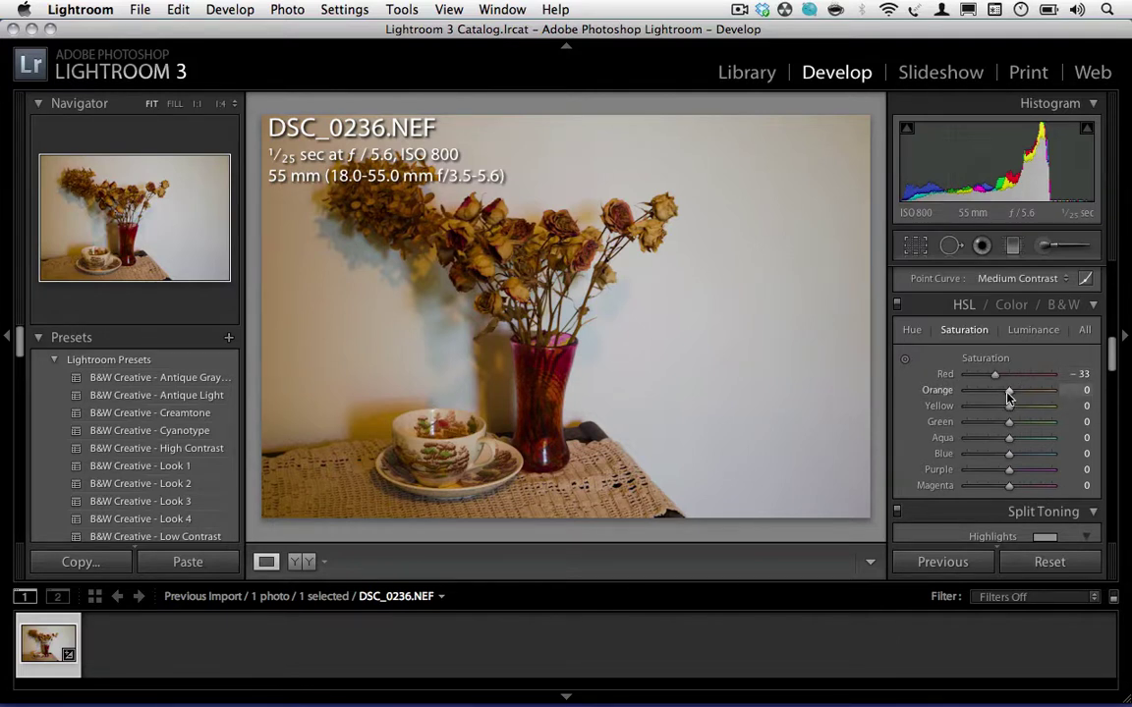
drag(1008, 391, 995, 397)
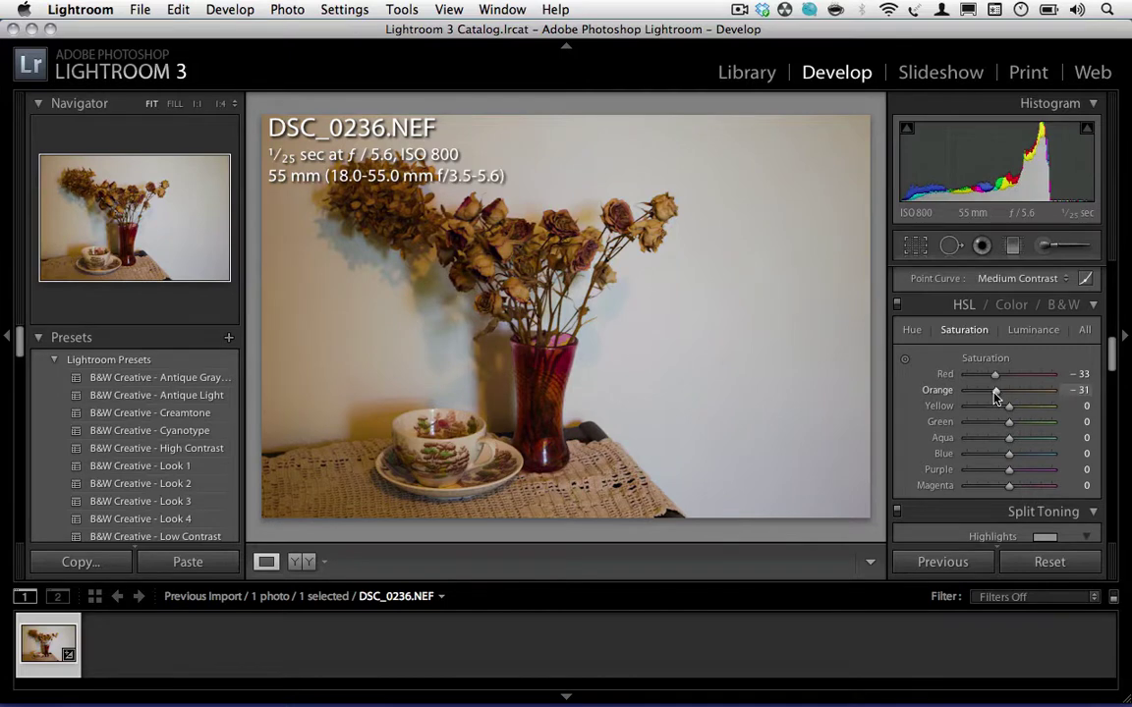
Step: Raise the sharpening Amount to 51 in the Detail panel
scroll(982, 423, down, 10)
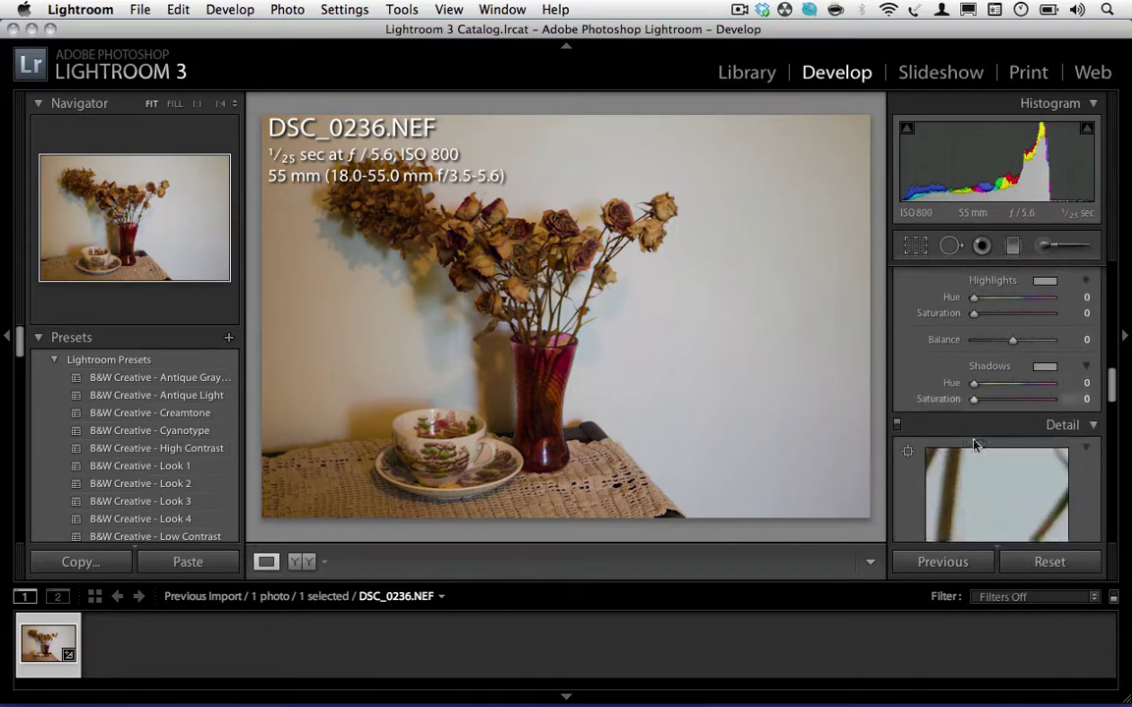
scroll(972, 441, down, 5)
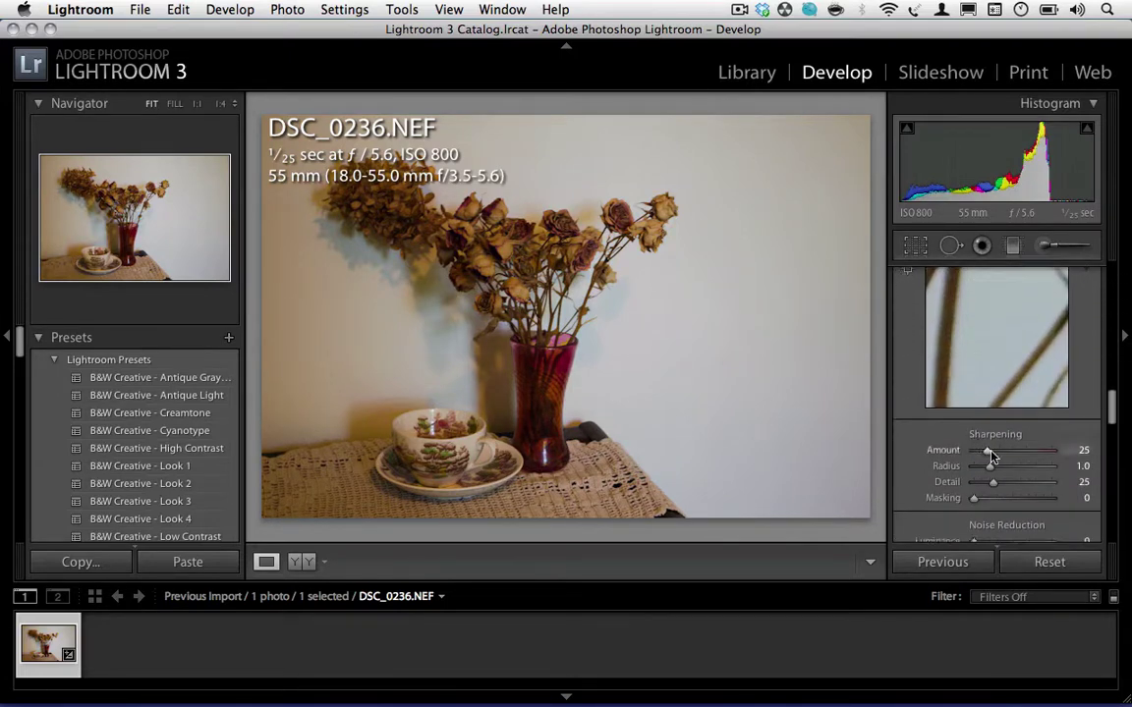
drag(990, 450, 1003, 451)
Step: Preview the pink petals and set Luminance noise reduction to 26
scroll(967, 455, down, 4)
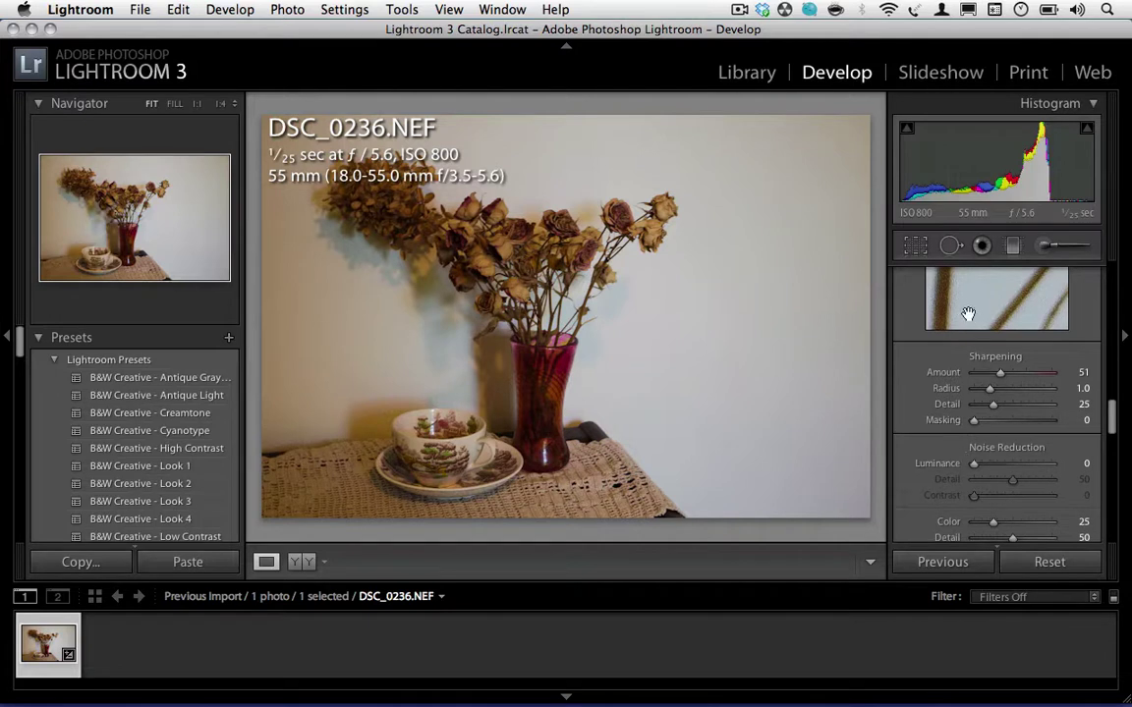
drag(965, 312, 997, 277)
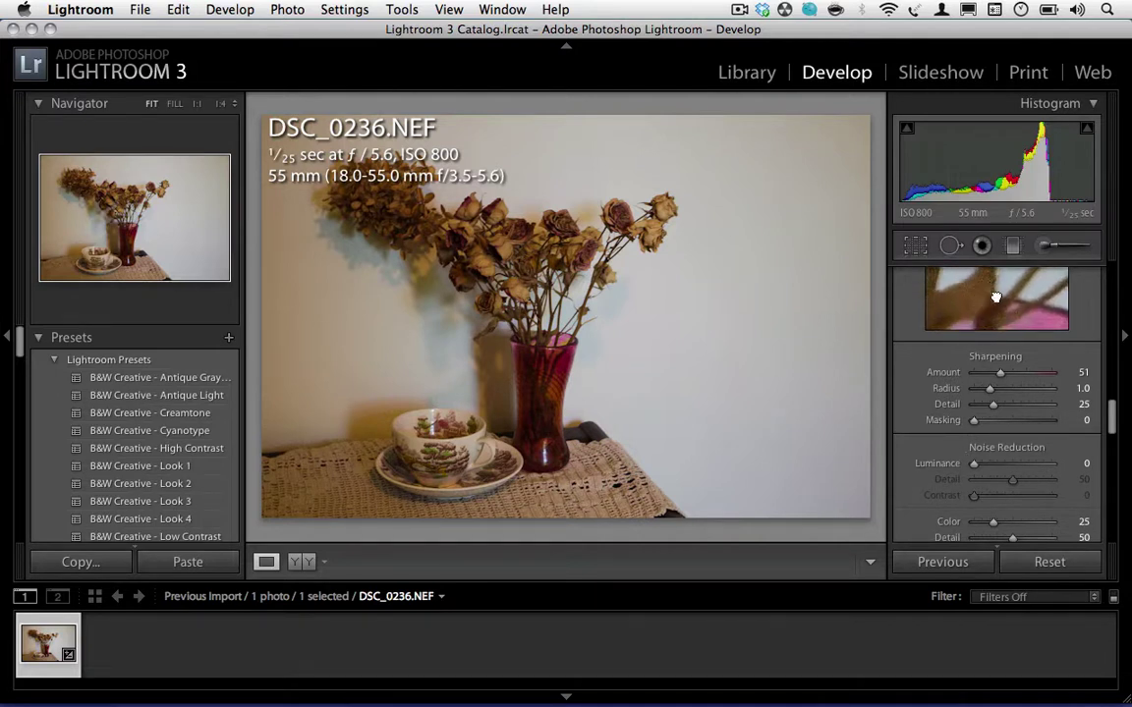
drag(1000, 297, 1030, 296)
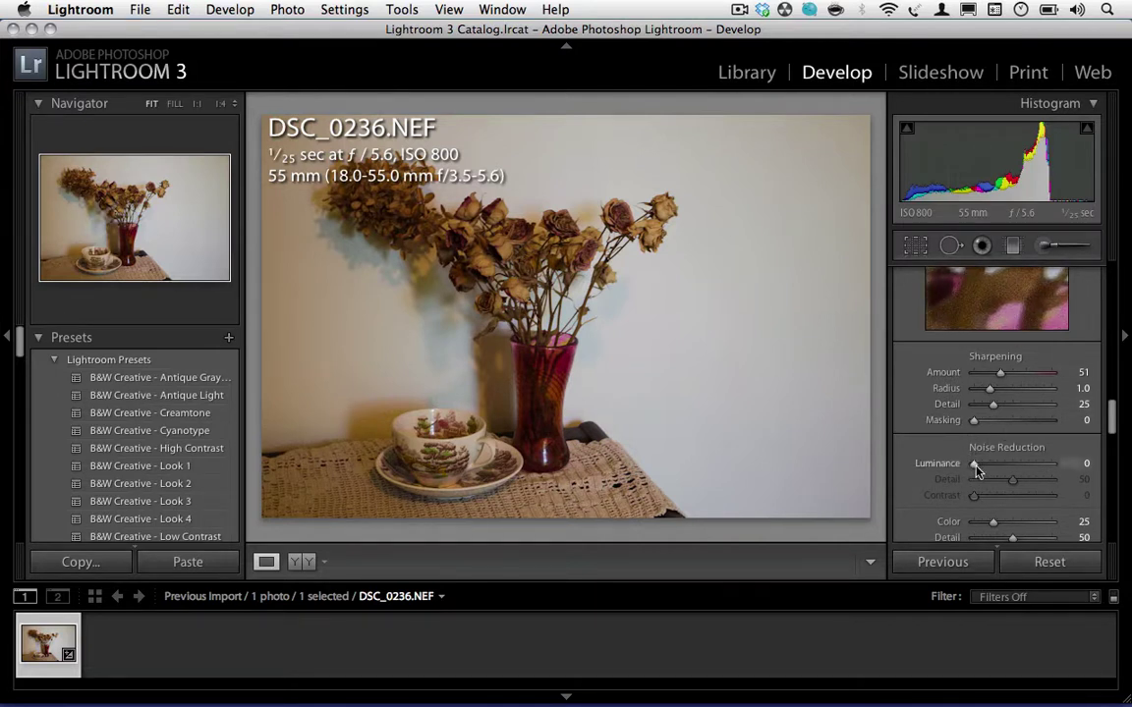
drag(975, 468, 983, 468)
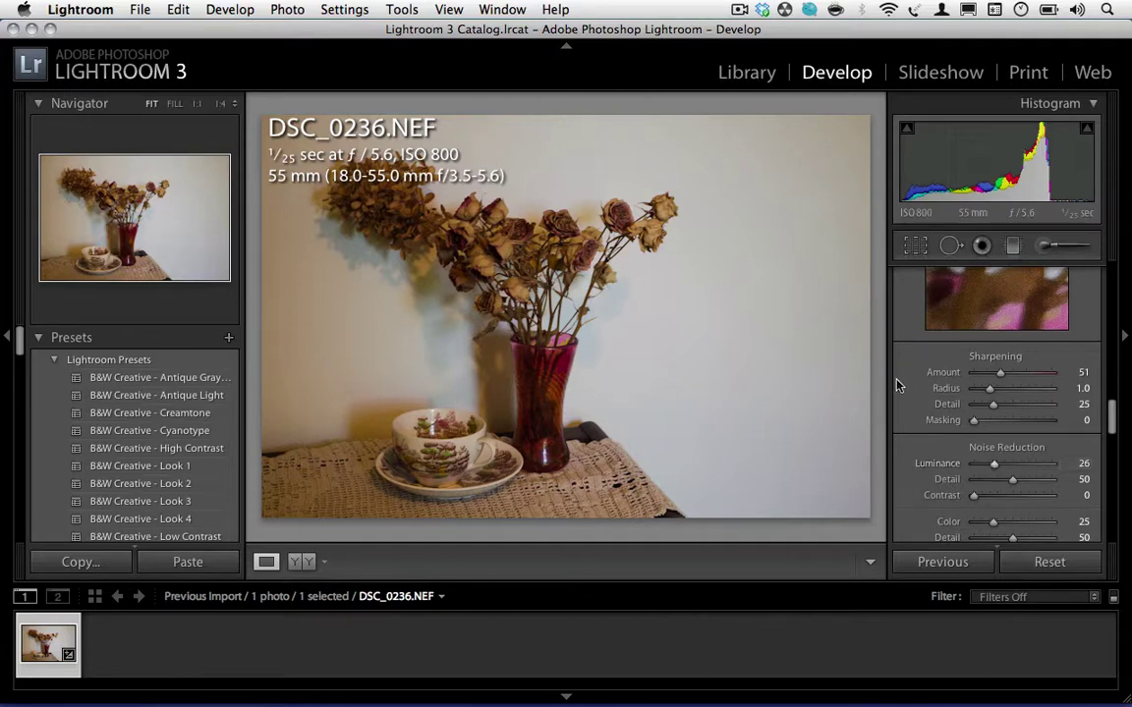
scroll(971, 338, up, 3)
Step: Set Exposure to +0.45 and Recovery to 41, trying Saturation but leaving it at 0
scroll(971, 338, up, 10)
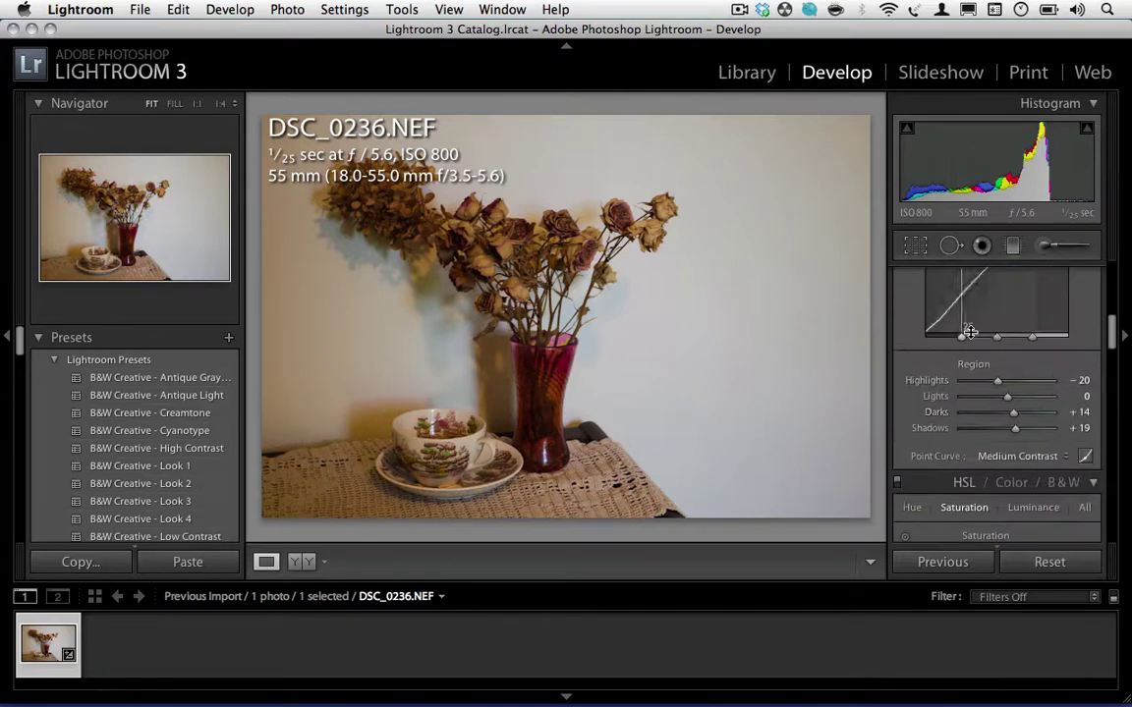
scroll(971, 338, up, 3)
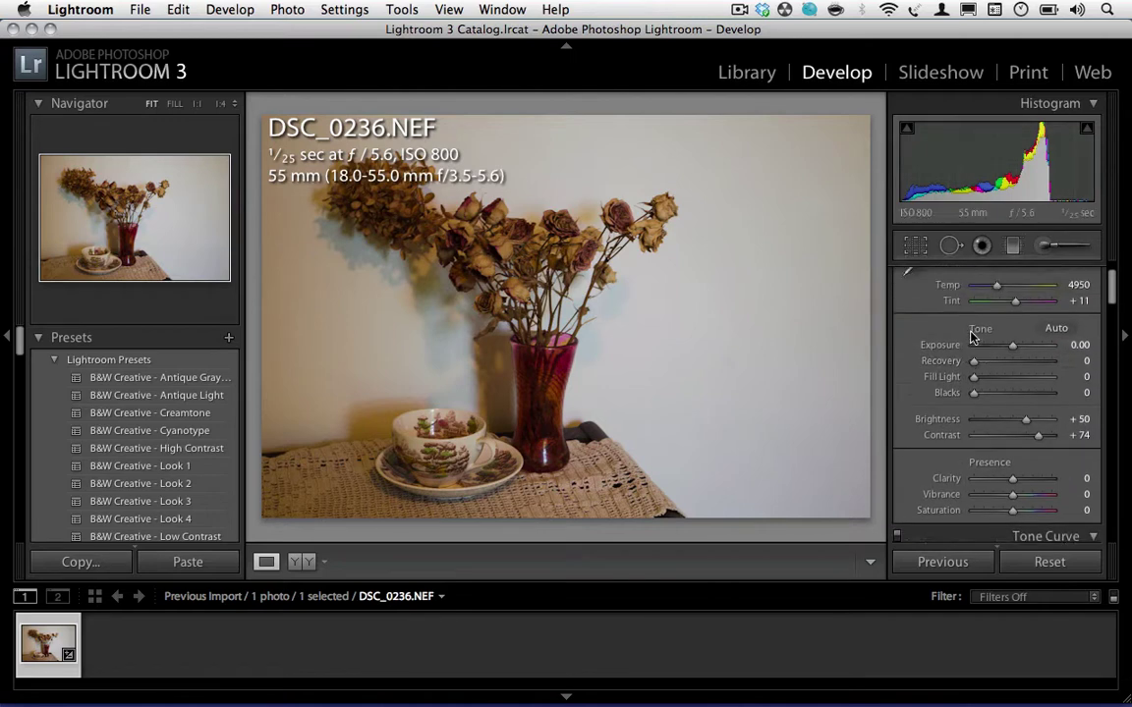
drag(1013, 352, 976, 391)
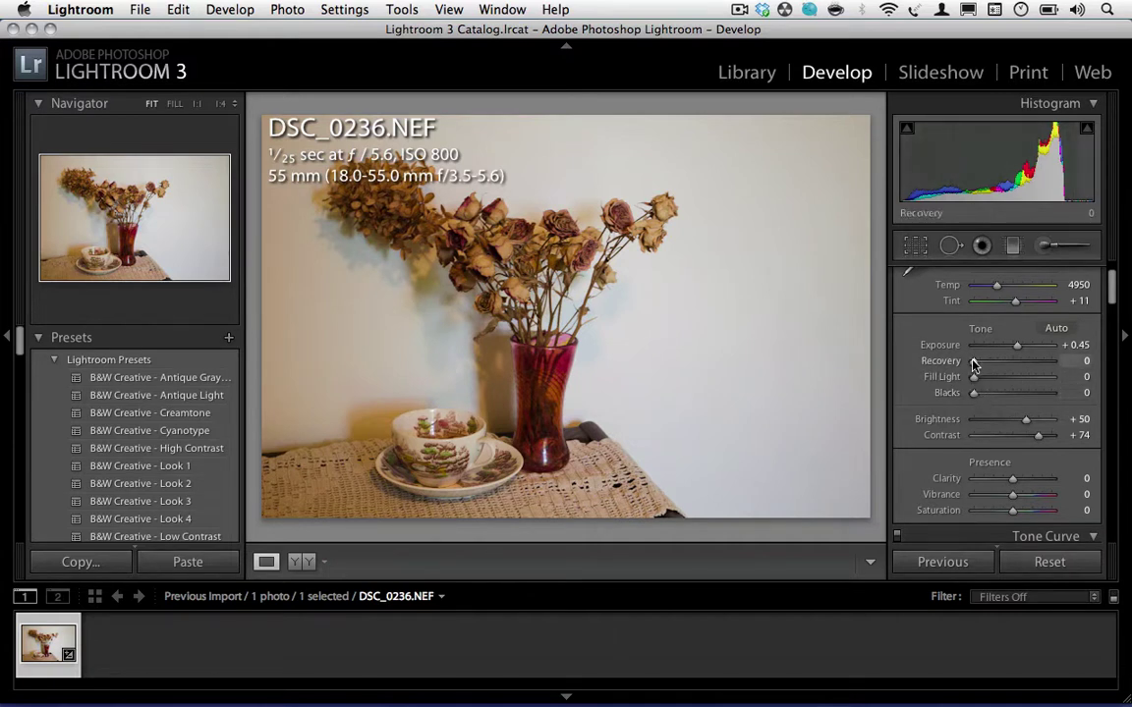
drag(974, 364, 1005, 366)
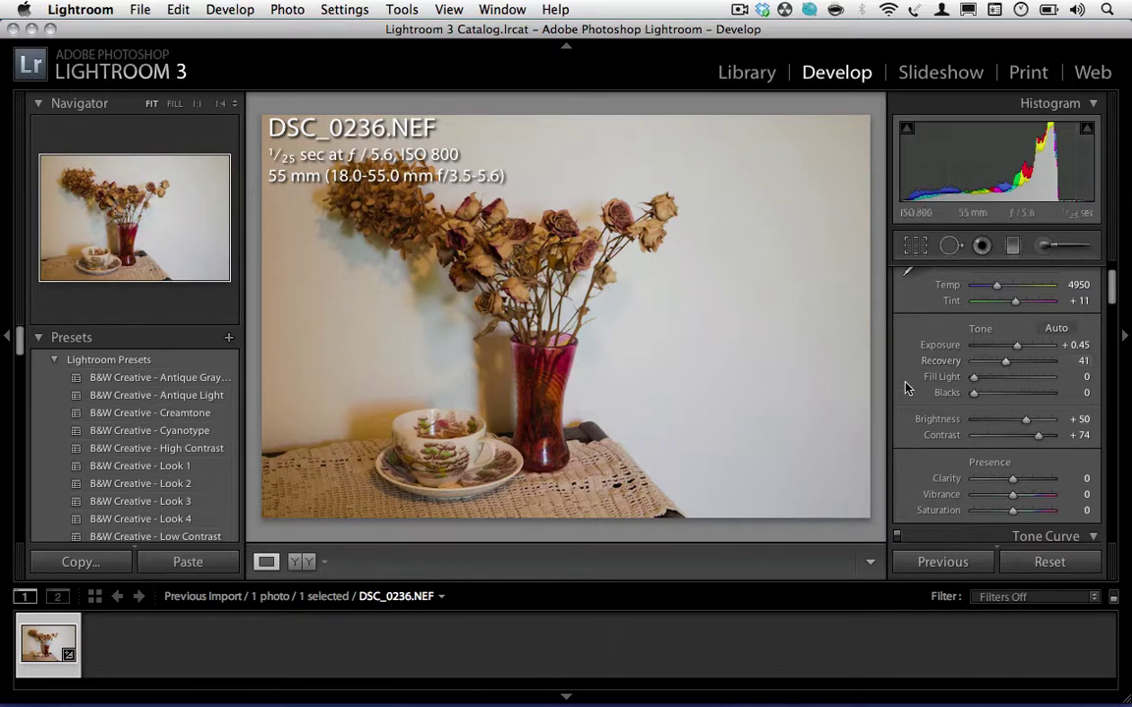
scroll(1032, 410, down, 2)
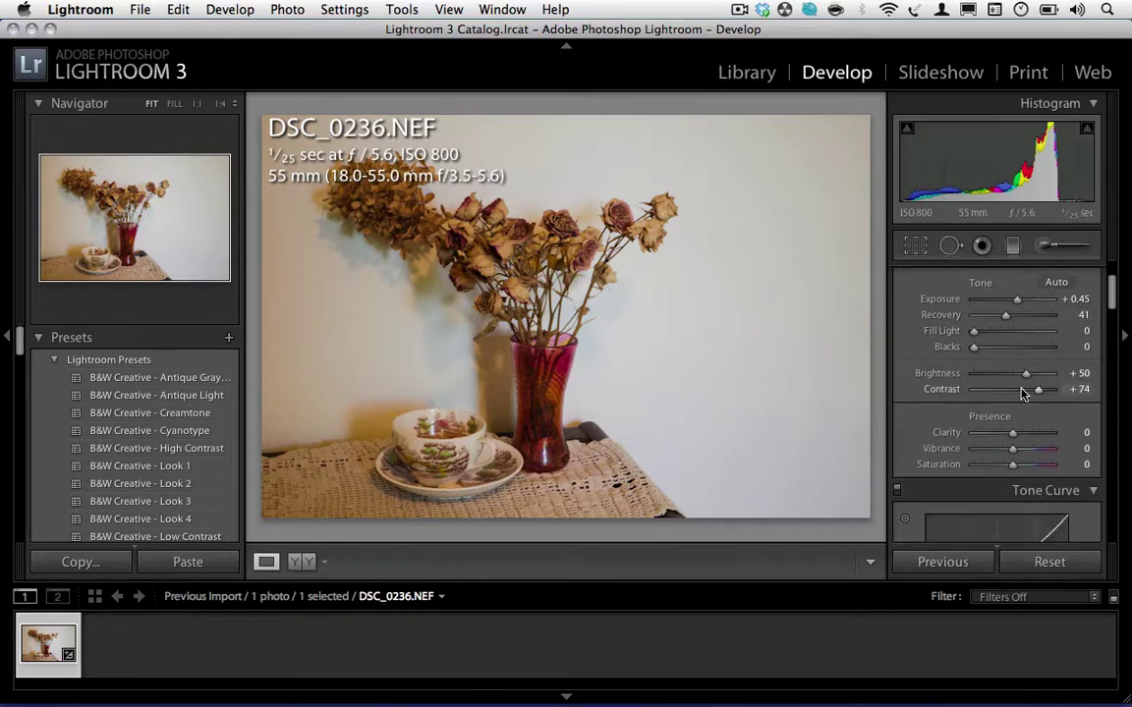
scroll(1027, 373, down, 2)
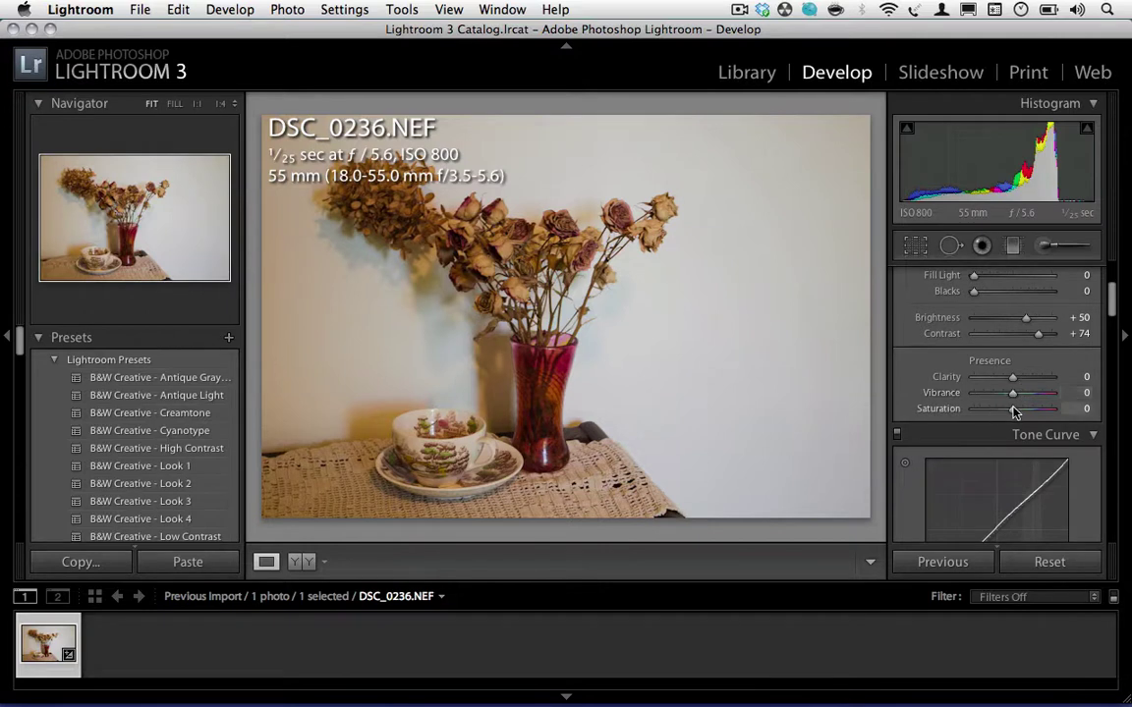
mouse_move(1007, 411)
mouse_down()
mouse_move(1066, 411)
mouse_move(1015, 417)
mouse_up()
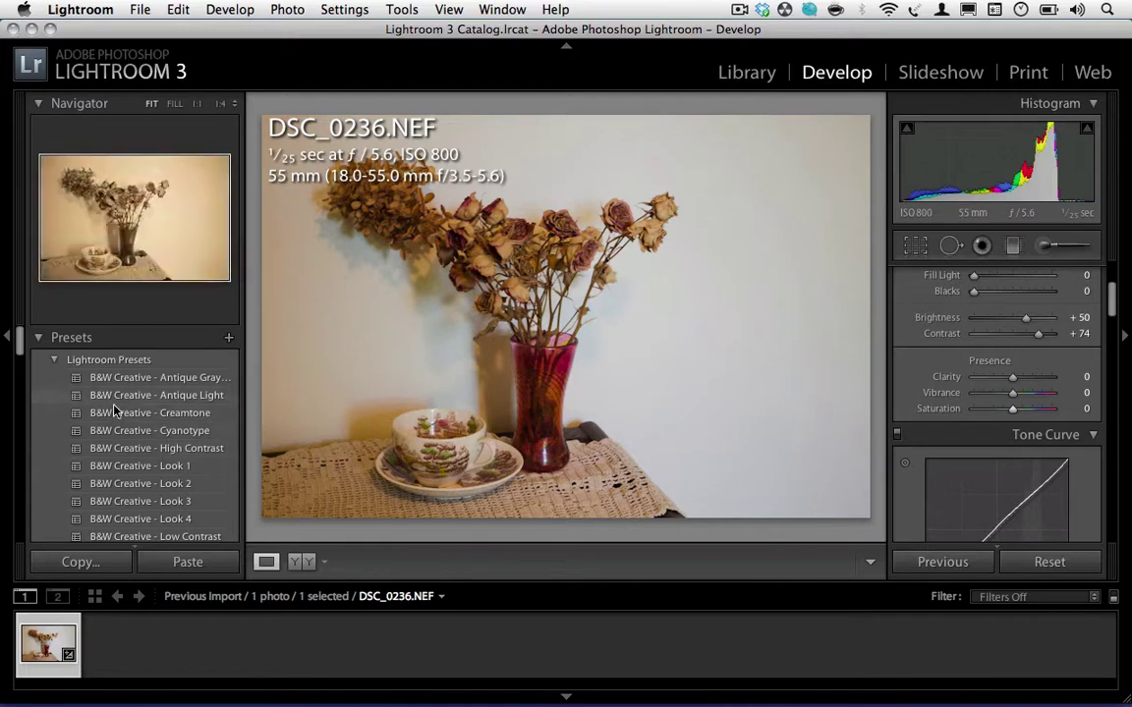
scroll(118, 468, down, 3)
scroll(118, 504, down, 3)
scroll(118, 504, up, 10)
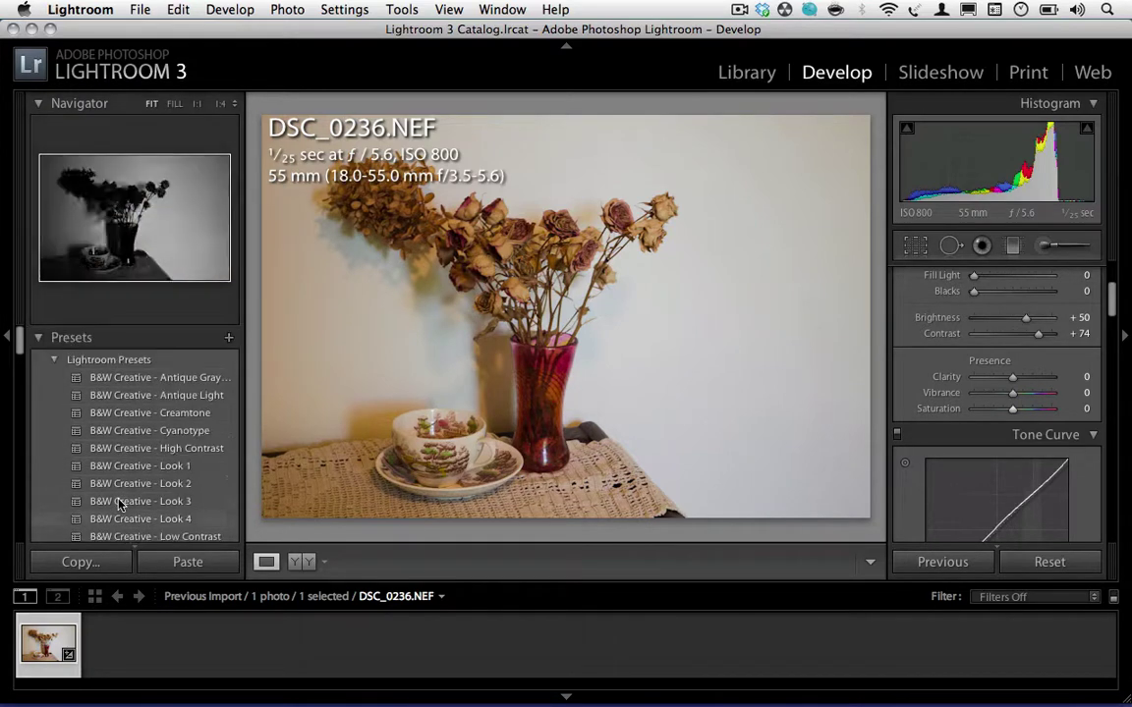
click(53, 360)
click(39, 337)
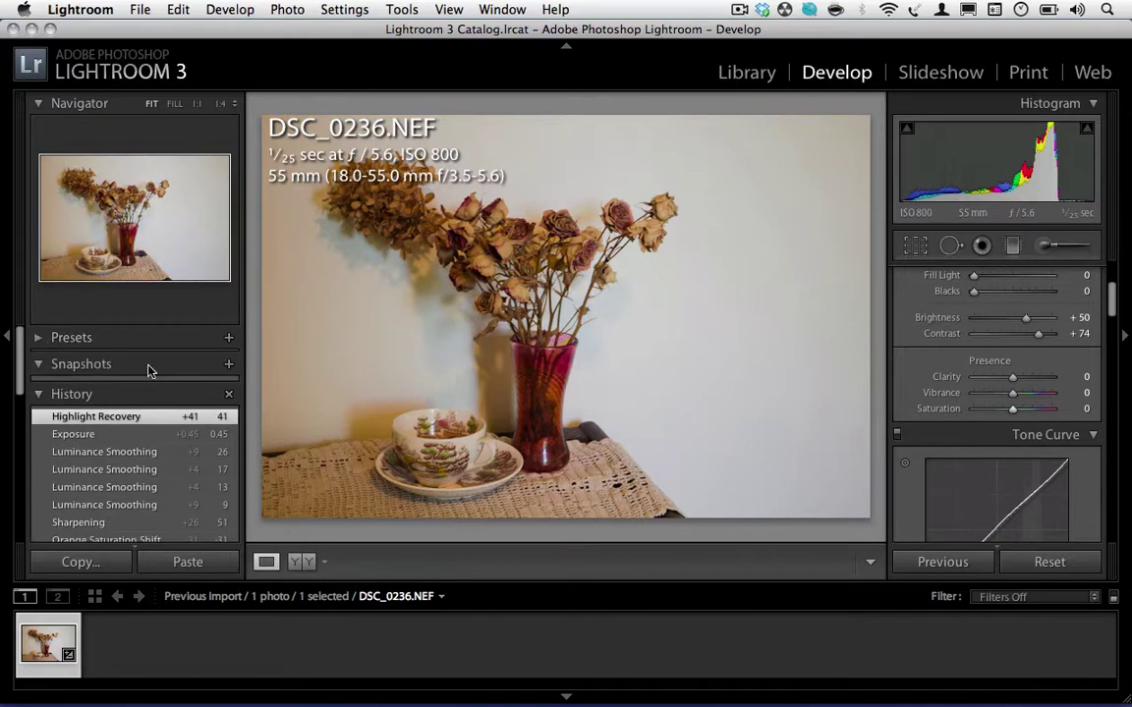
click(37, 339)
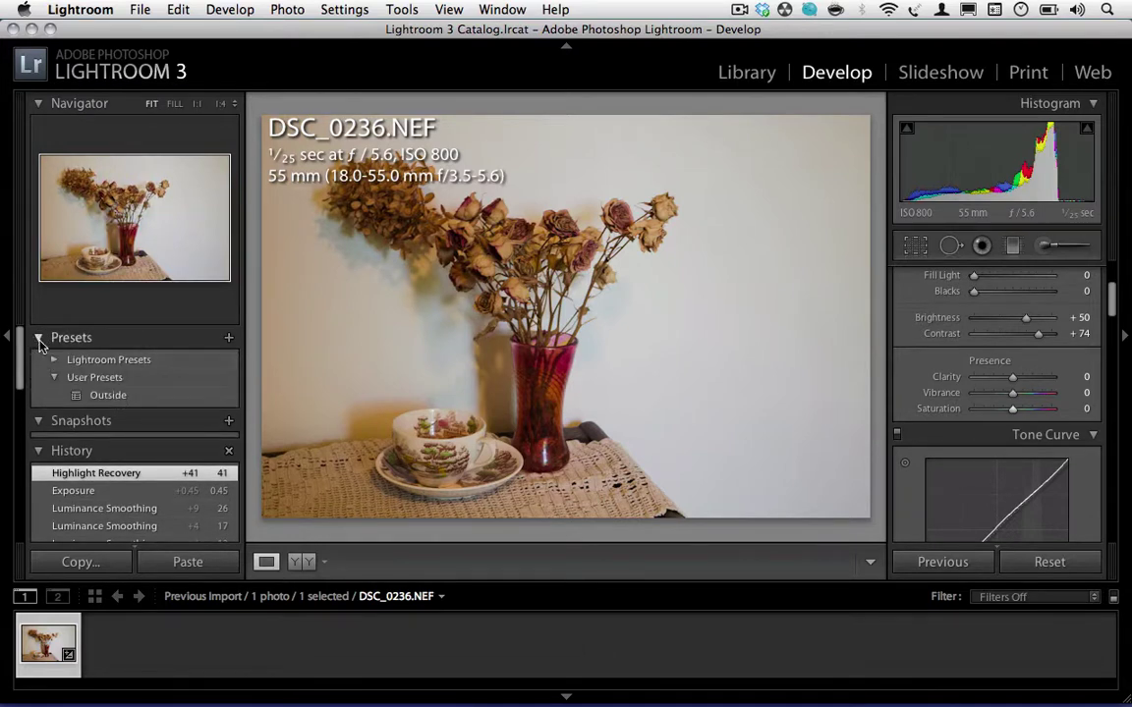
click(54, 360)
scroll(125, 397, down, 3)
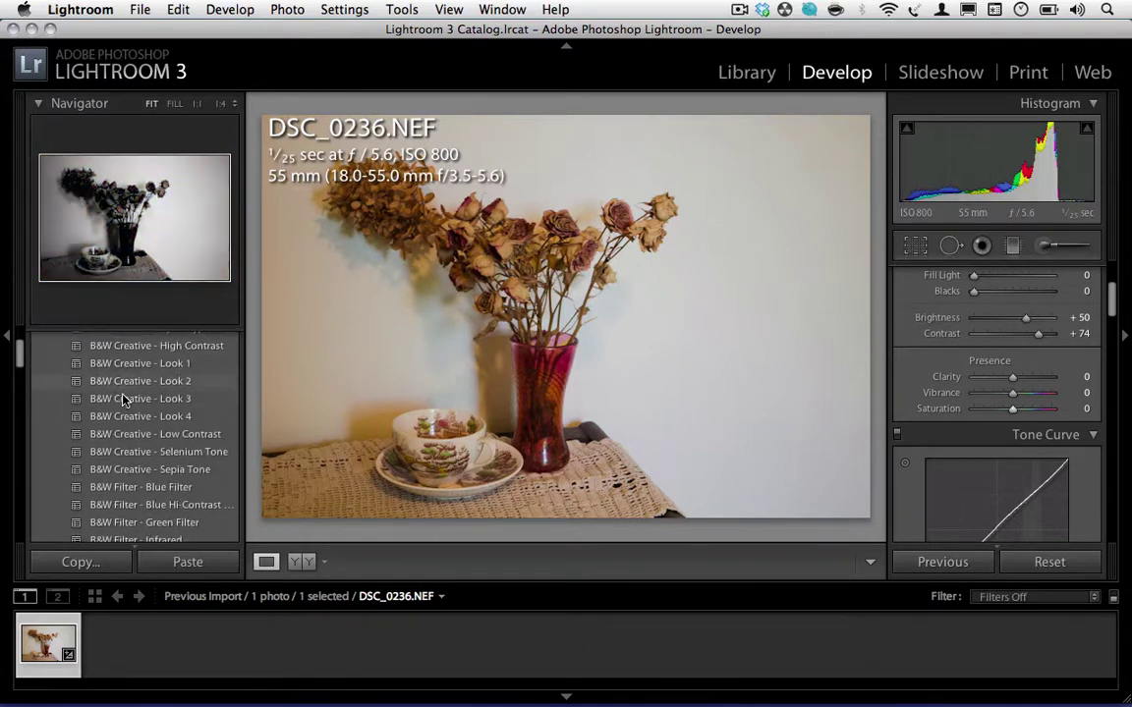
scroll(126, 398, down, 4)
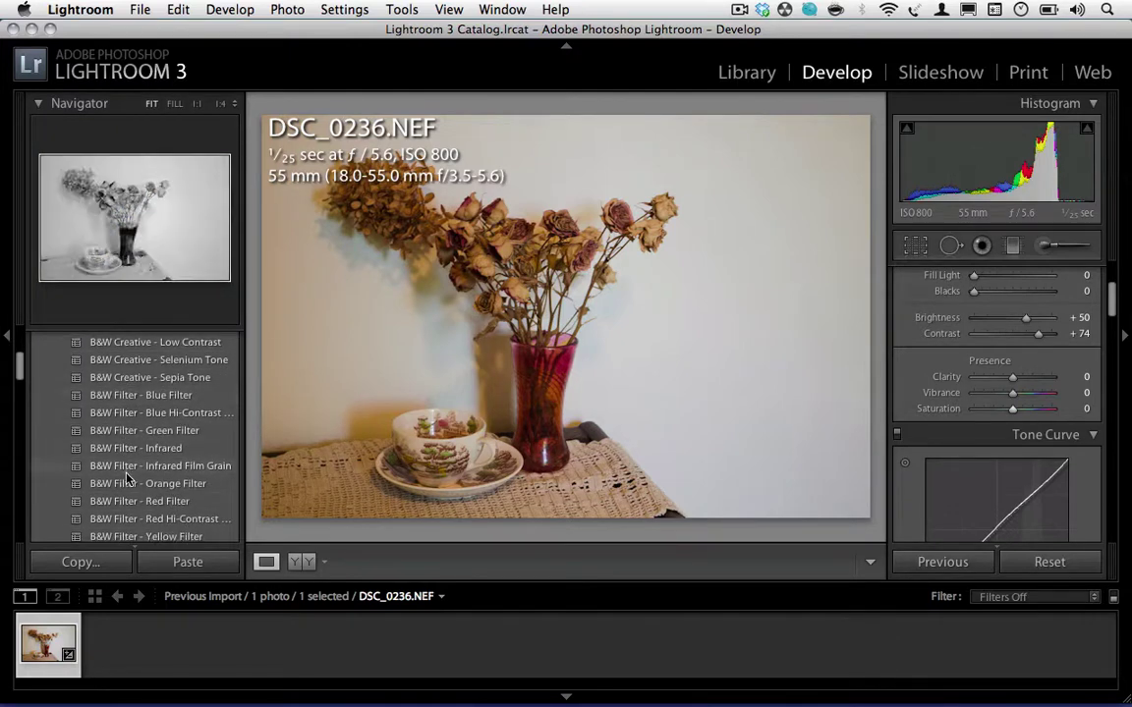
scroll(126, 479, down, 4)
scroll(126, 478, up, 6)
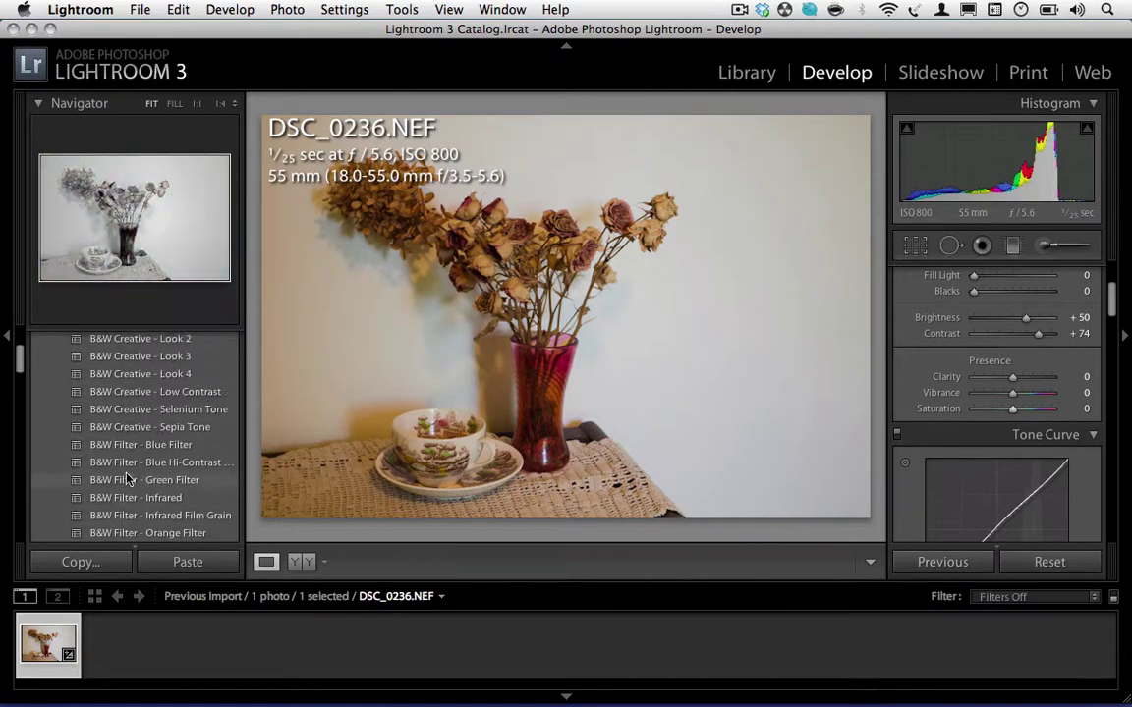
scroll(126, 479, up, 3)
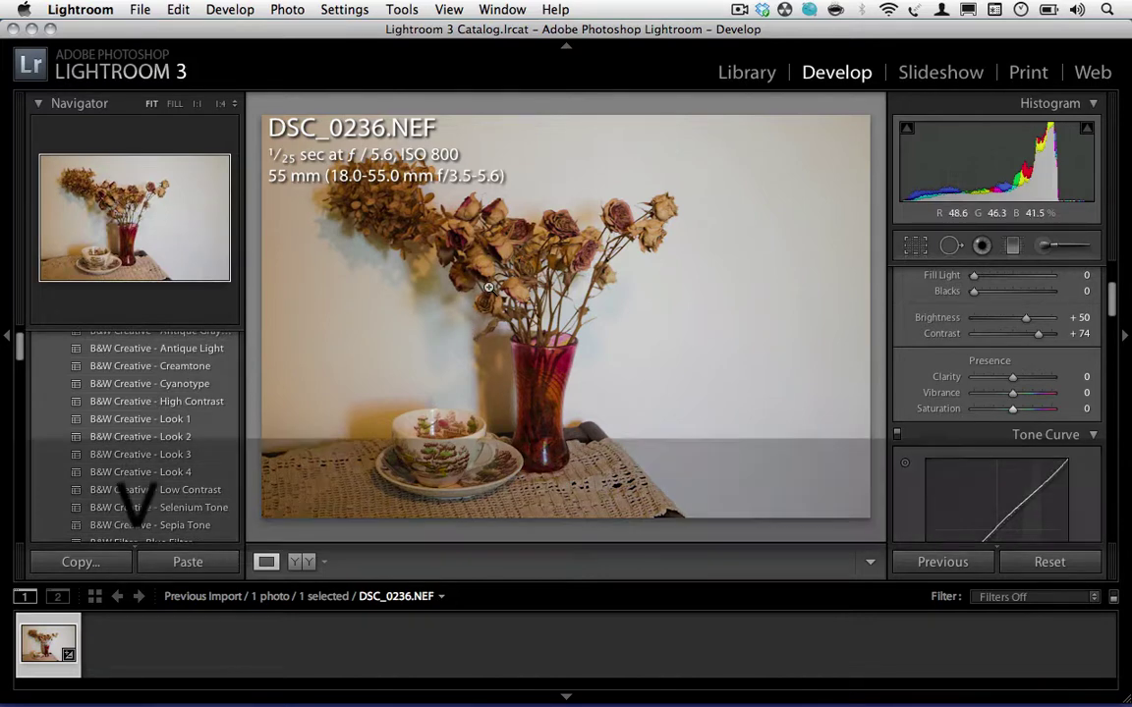
click(138, 489)
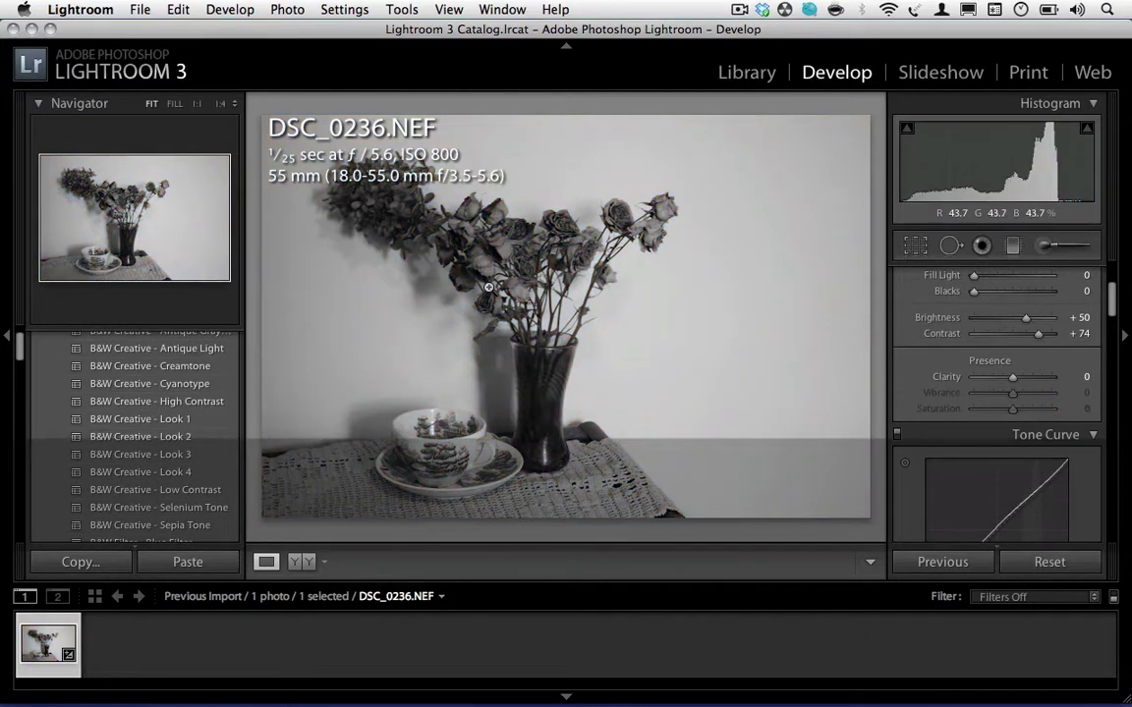
key(ctrl+z)
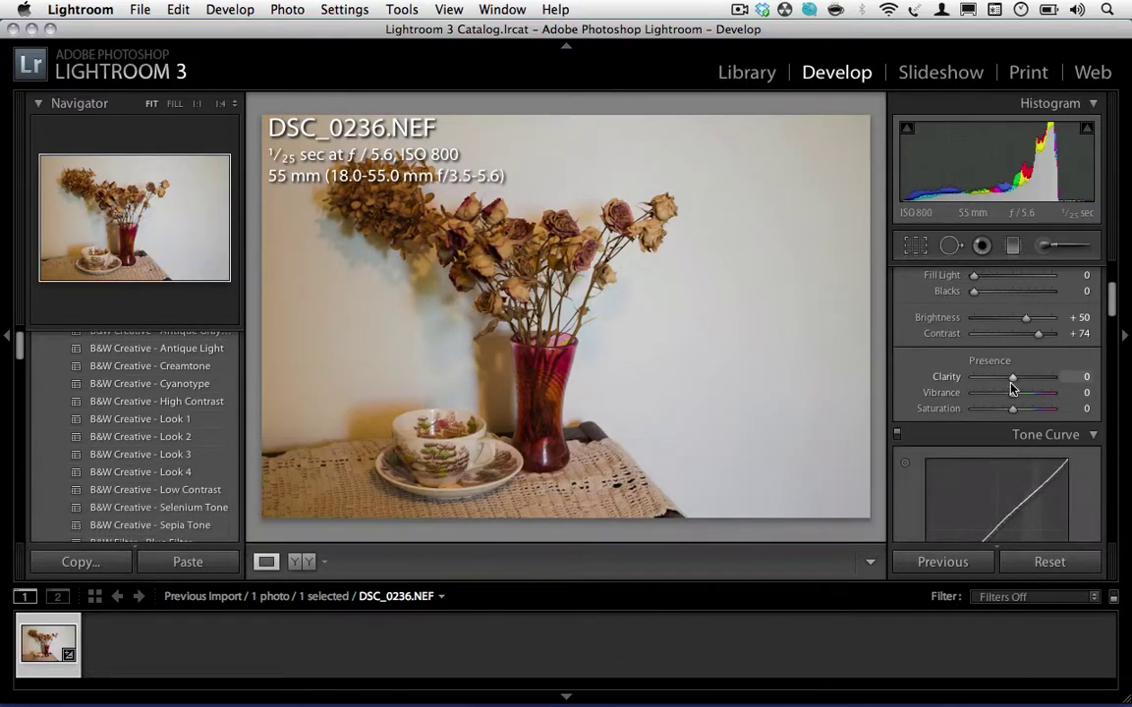
mouse_move(1014, 379)
mouse_down()
mouse_move(960, 376)
mouse_move(1046, 378)
mouse_move(1013, 383)
mouse_up()
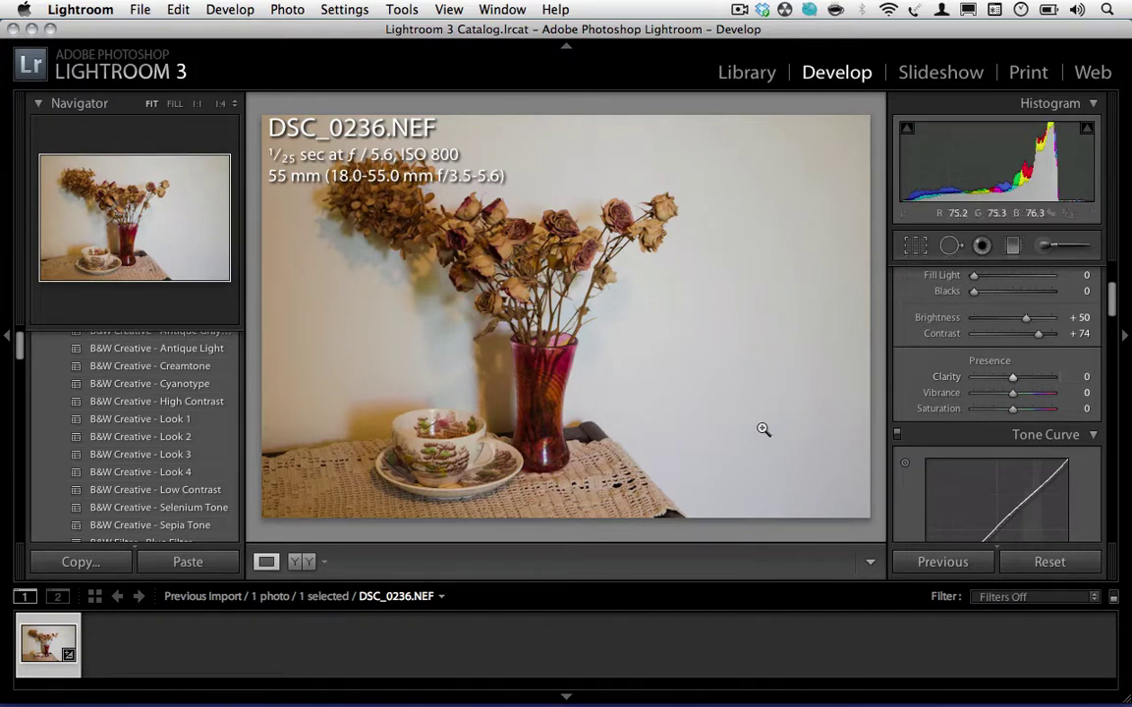
double_click(924, 381)
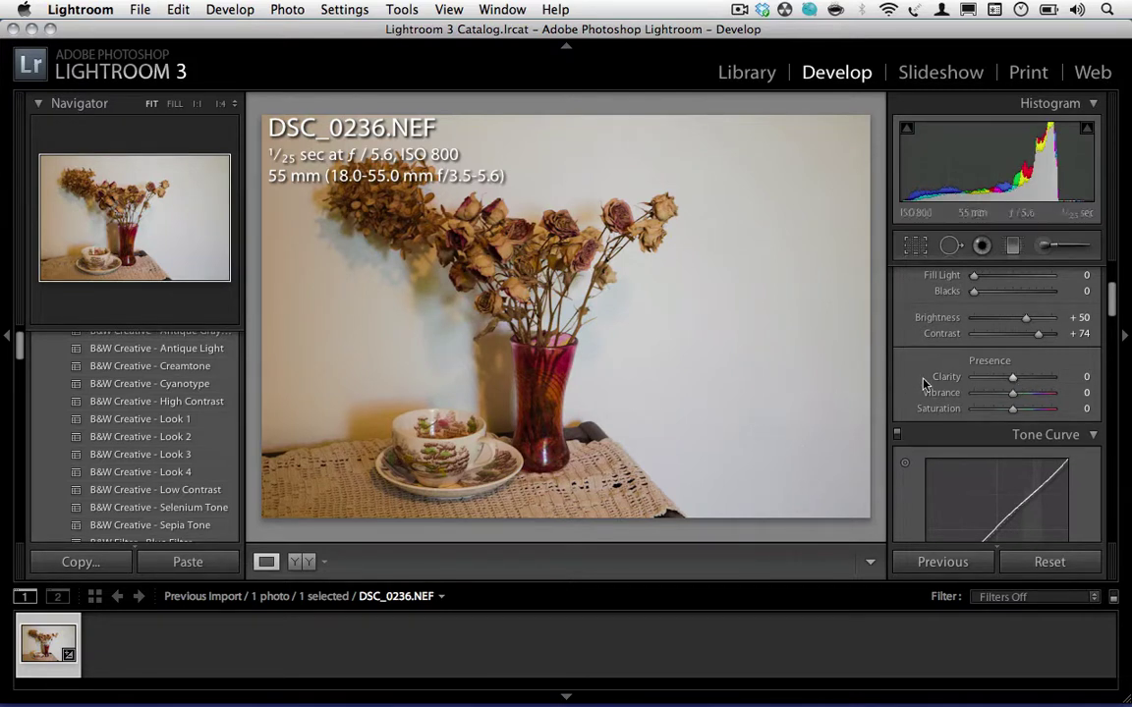
Step: Draw a graduated filter leftward across the roses with Exposure 0.33, Clarity 0, Sharpness 25
click(1012, 248)
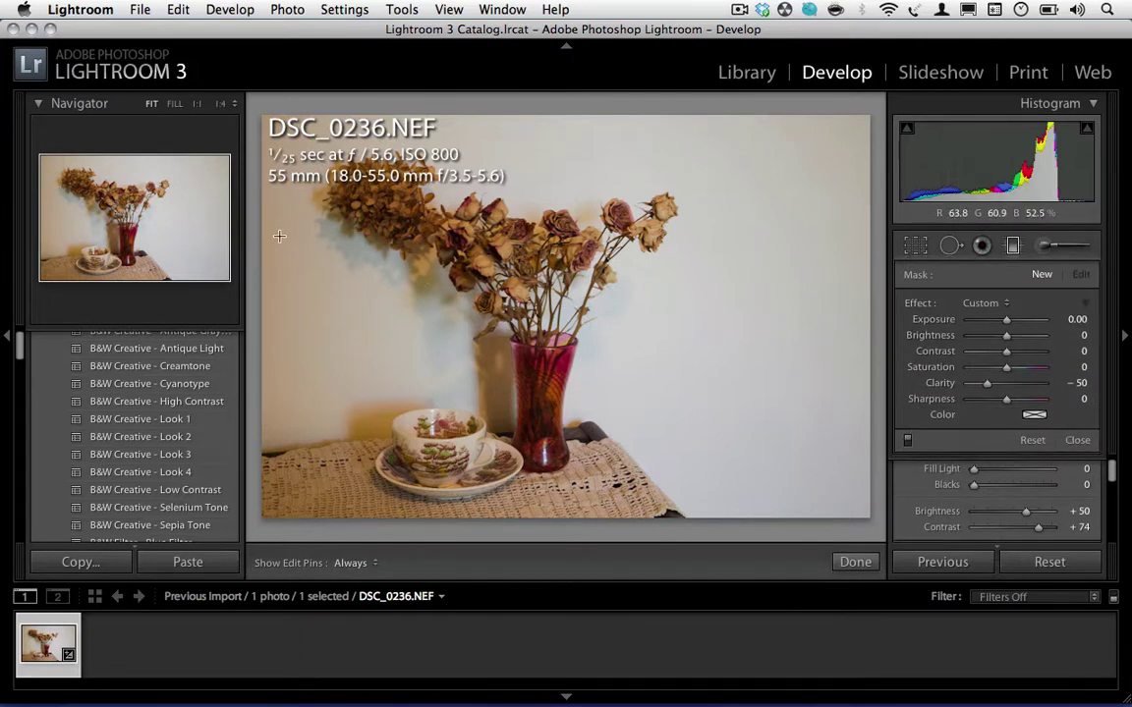
drag(855, 306, 538, 287)
drag(453, 281, 238, 219)
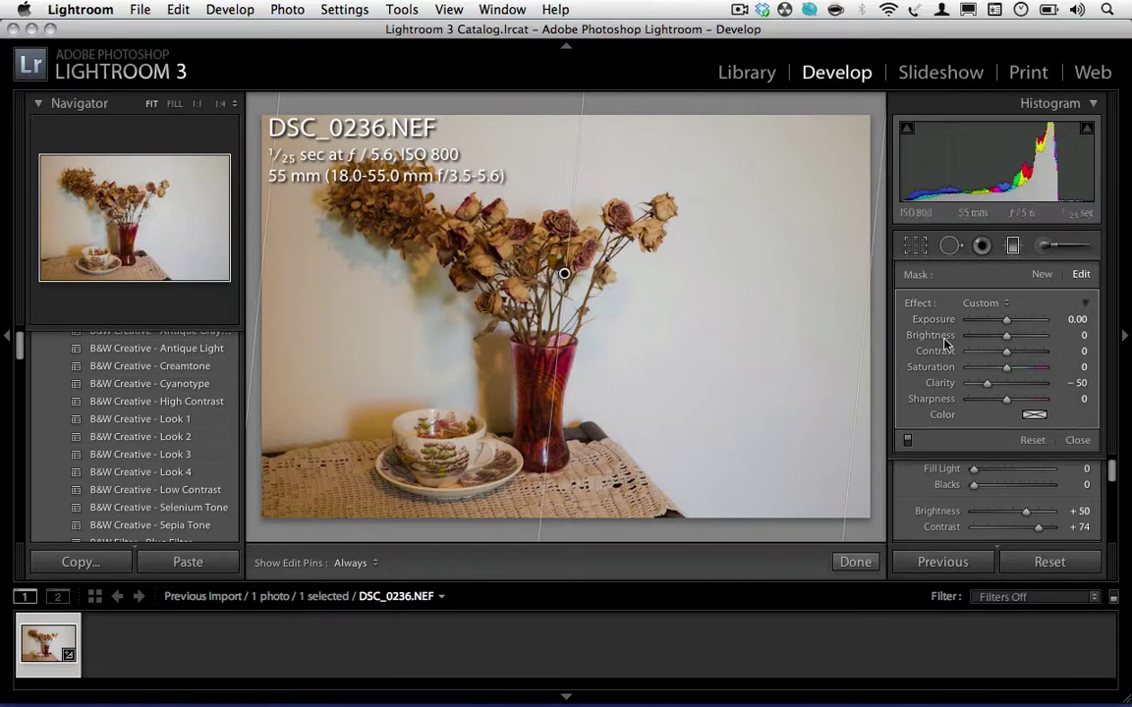
drag(987, 382, 1011, 383)
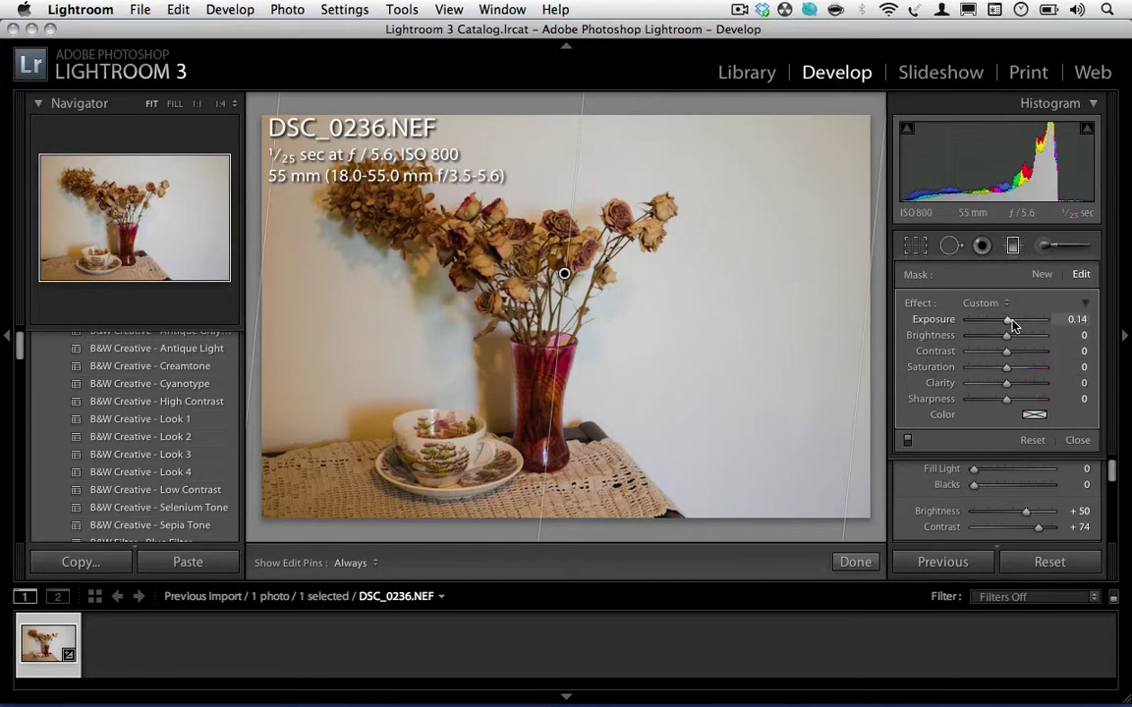
mouse_move(1015, 325)
mouse_down()
mouse_move(1026, 325)
mouse_move(1015, 327)
mouse_up()
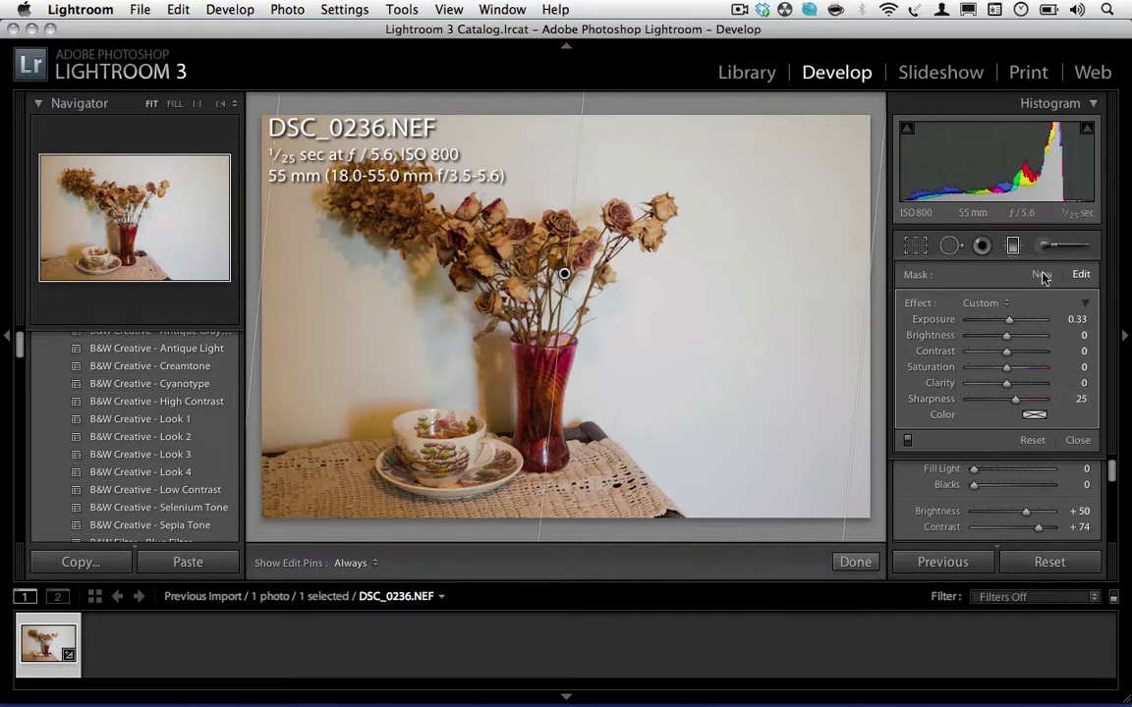
click(1012, 246)
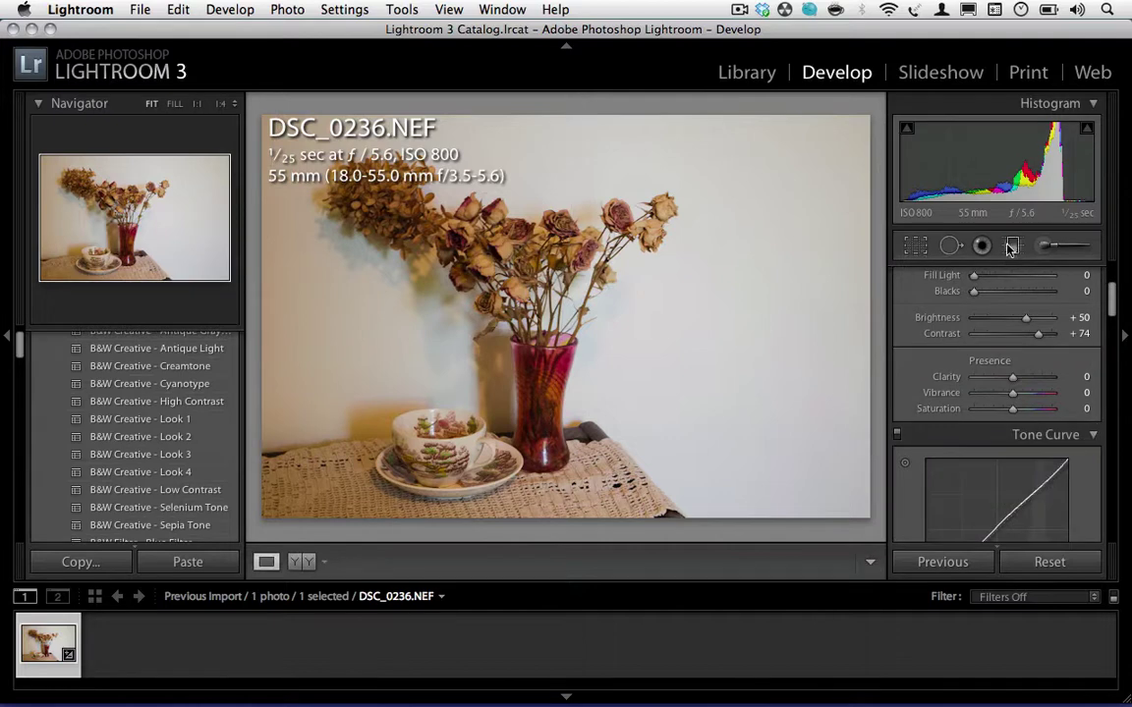
Step: Straighten the crop by −1.41°, tighten it from the top-left corner, and apply it
click(915, 246)
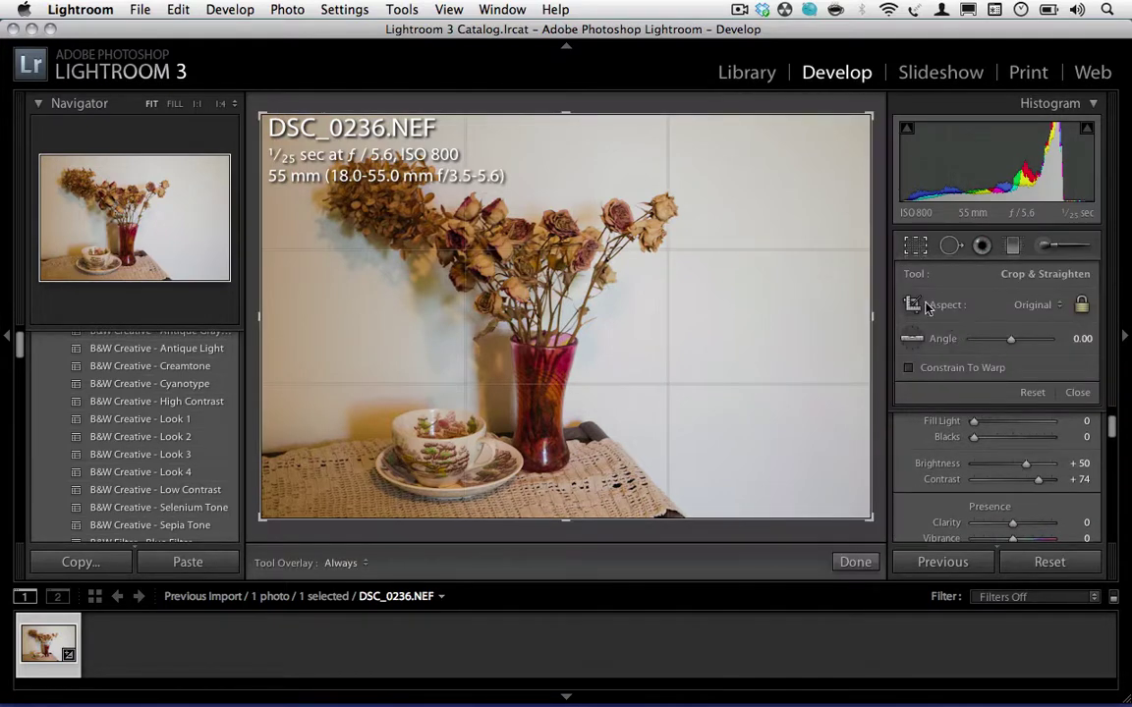
drag(875, 512, 839, 498)
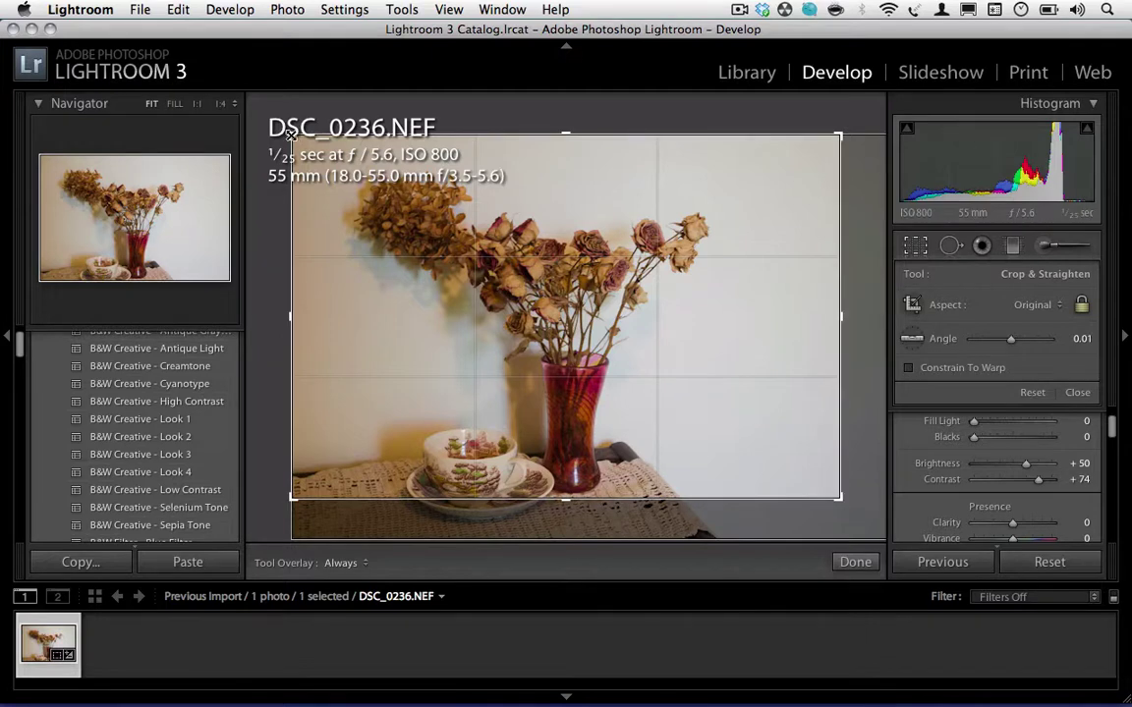
drag(298, 134, 330, 161)
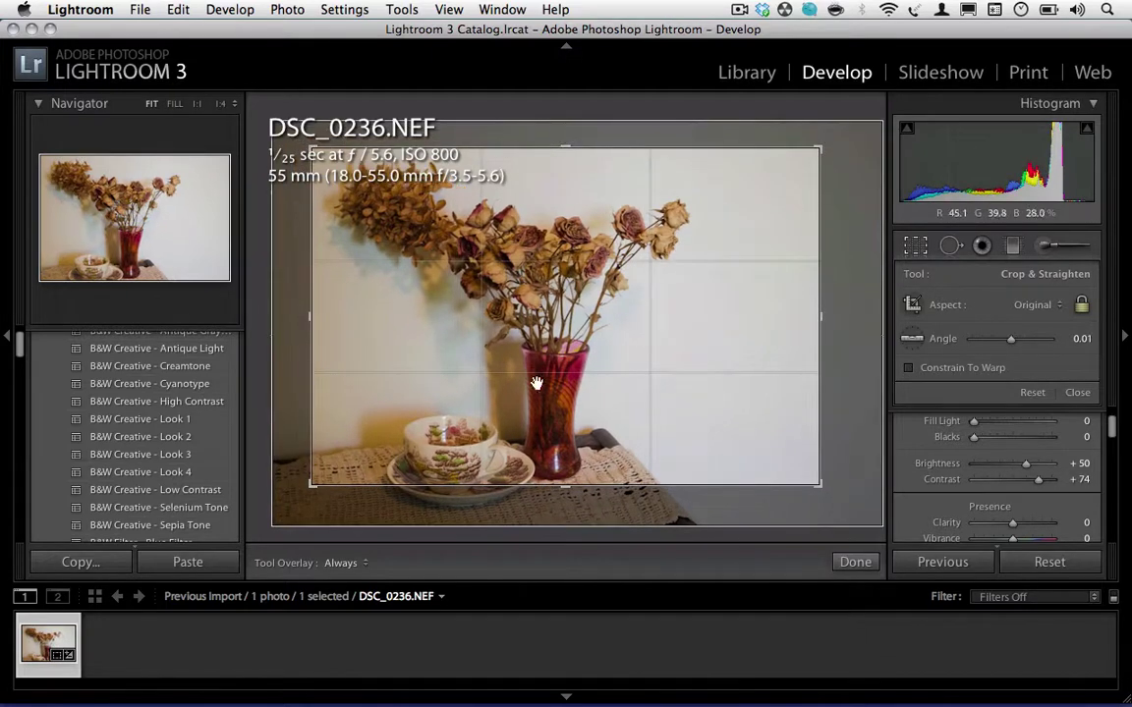
drag(576, 417, 568, 418)
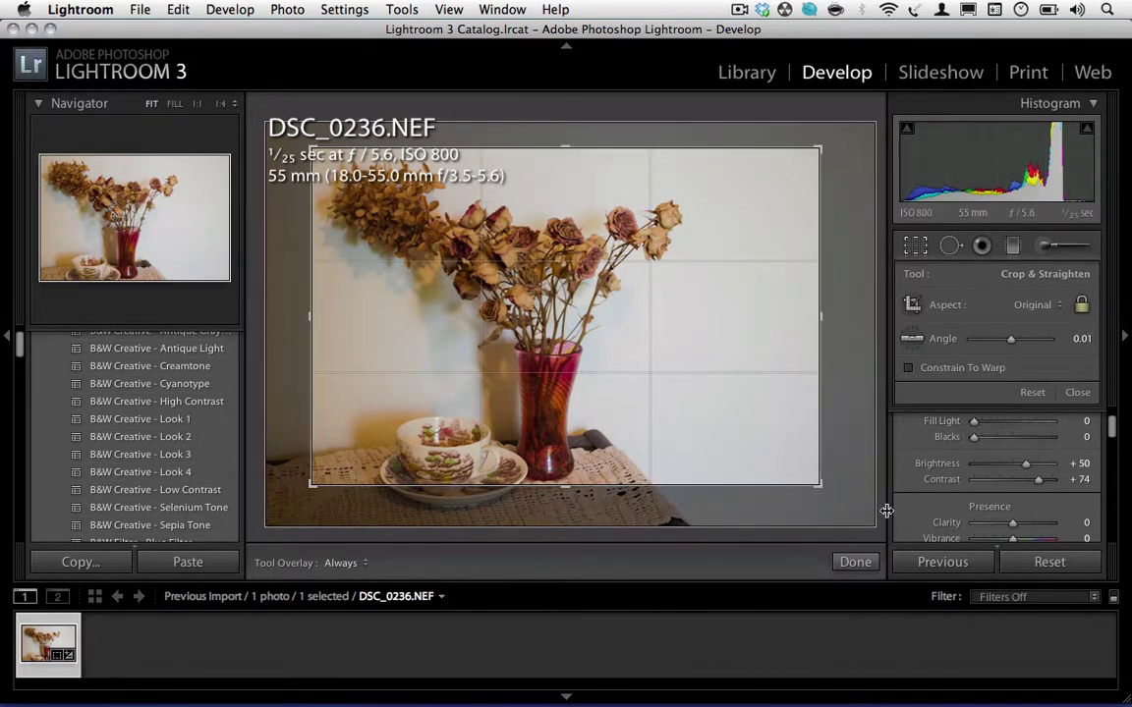
click(856, 563)
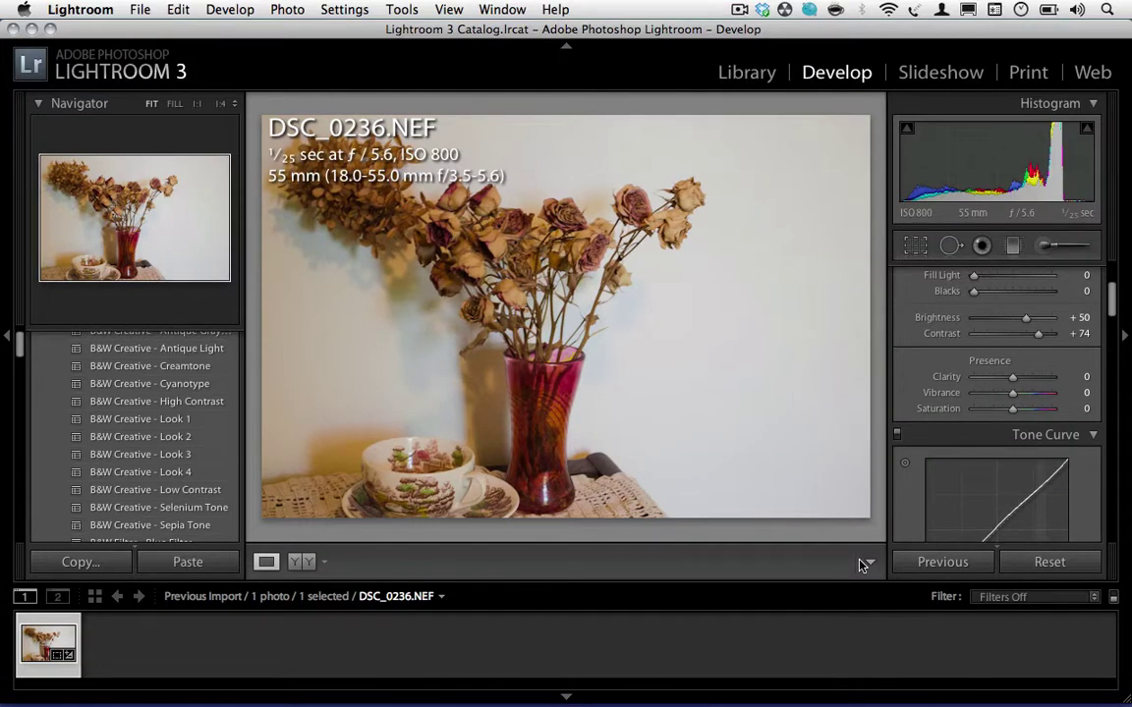
Step: Undo the trial crop with repeated Cmd+Z
key(super+z)
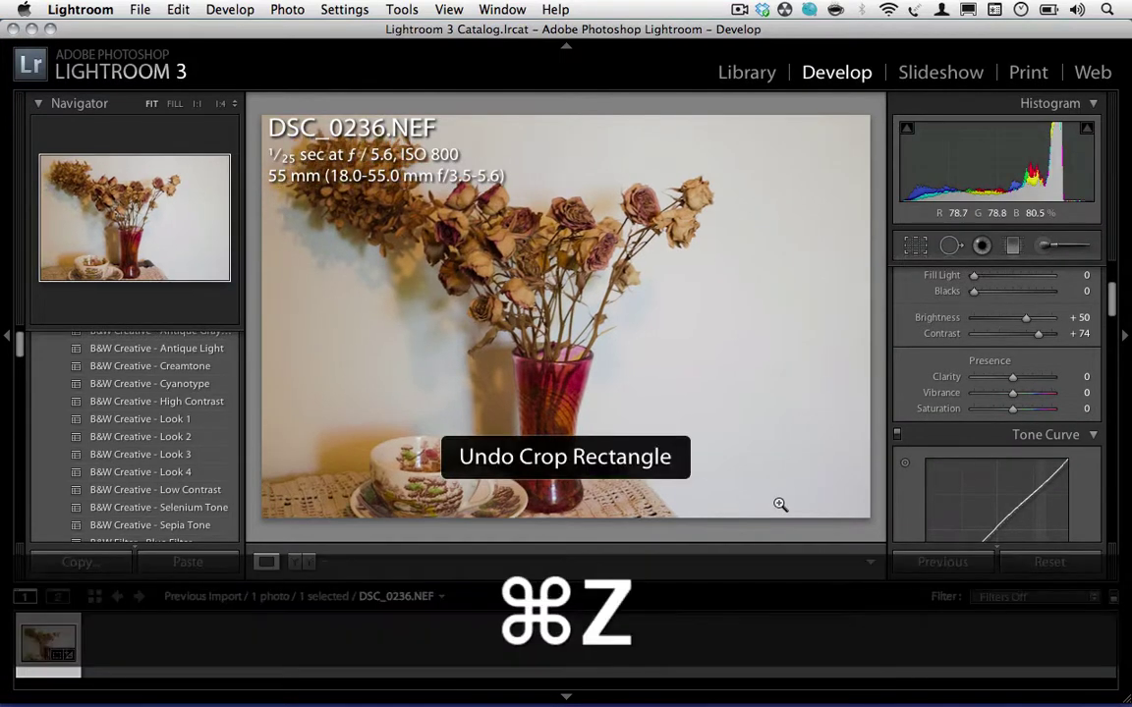
key(super+z)
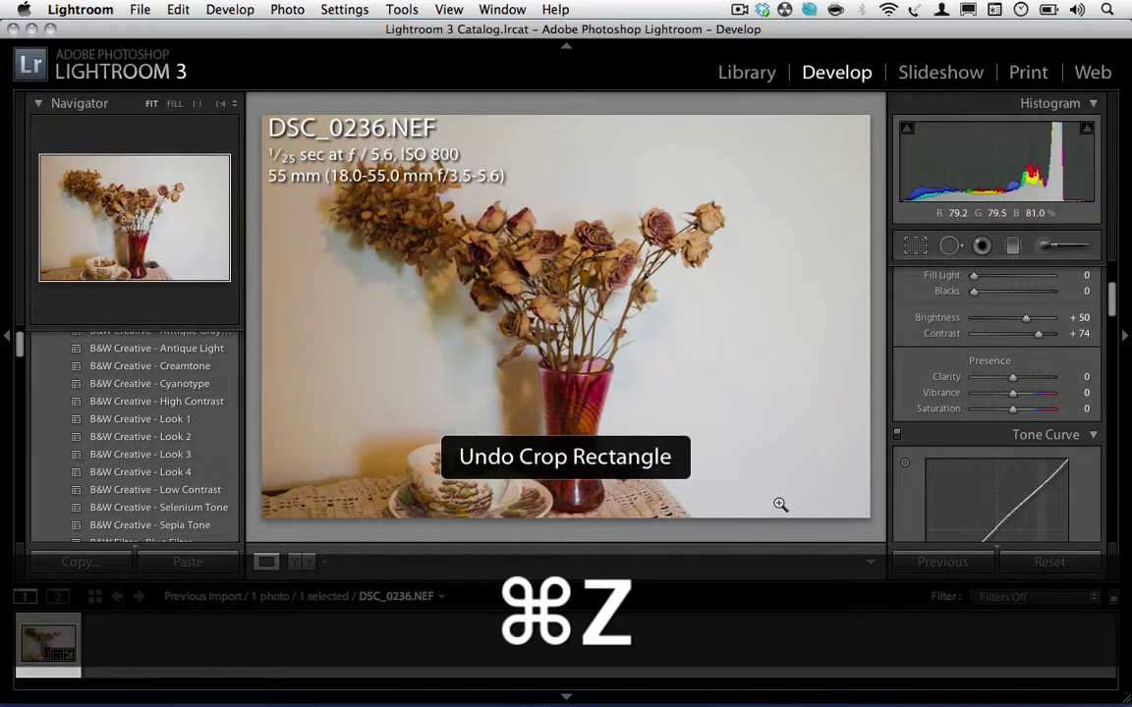
key(super+z)
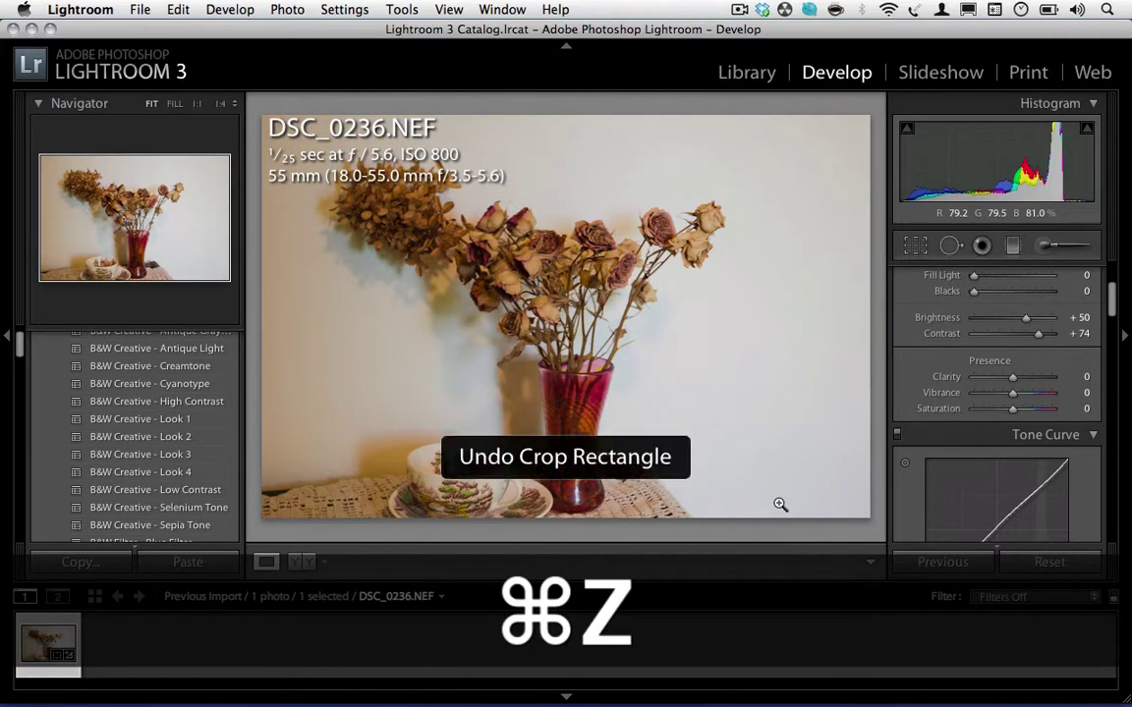
key(super+z)
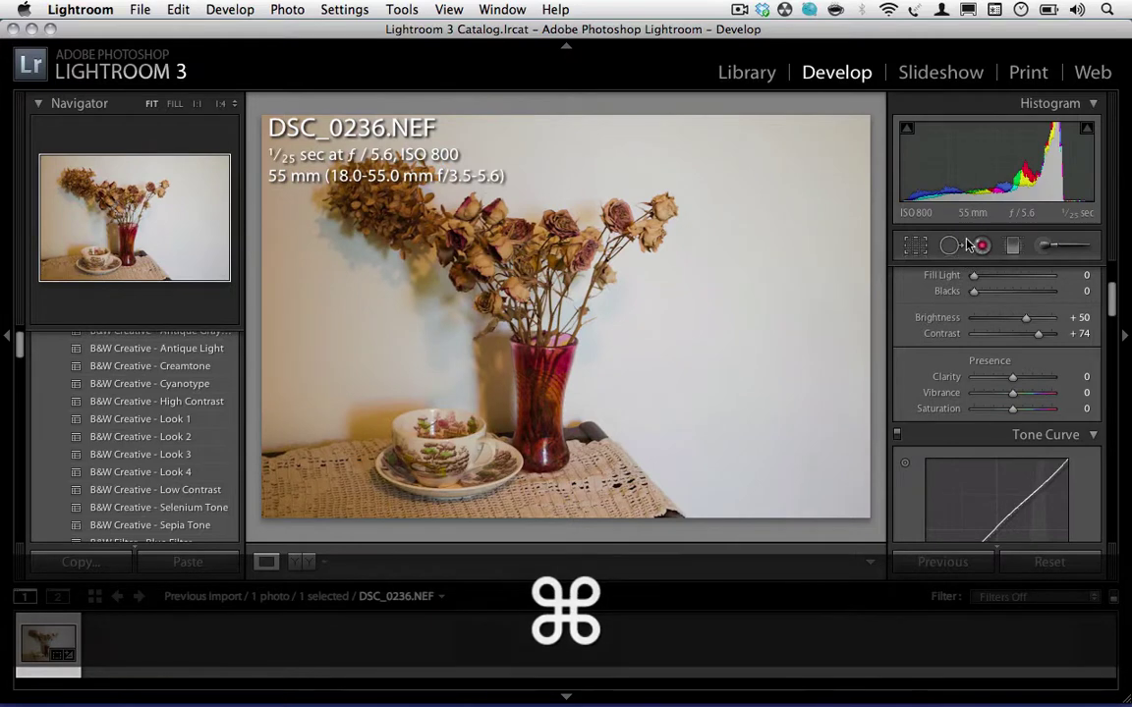
Step: Open the Adjustment Brush settings with Clarity reset to 0
click(950, 246)
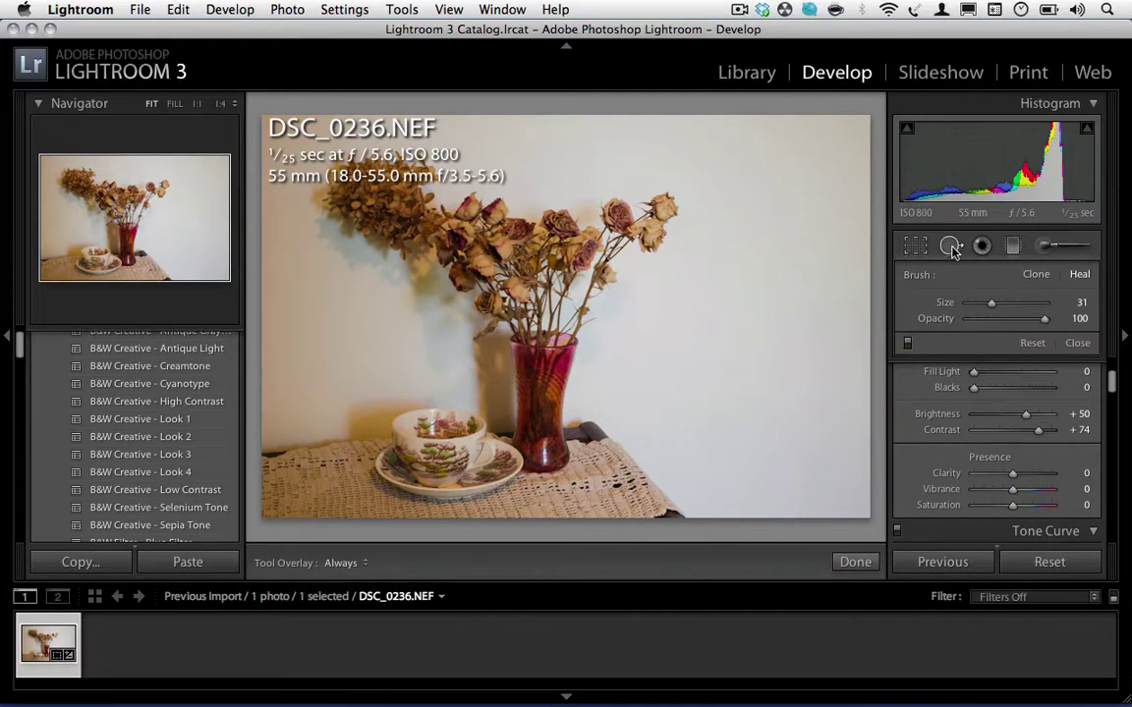
click(983, 247)
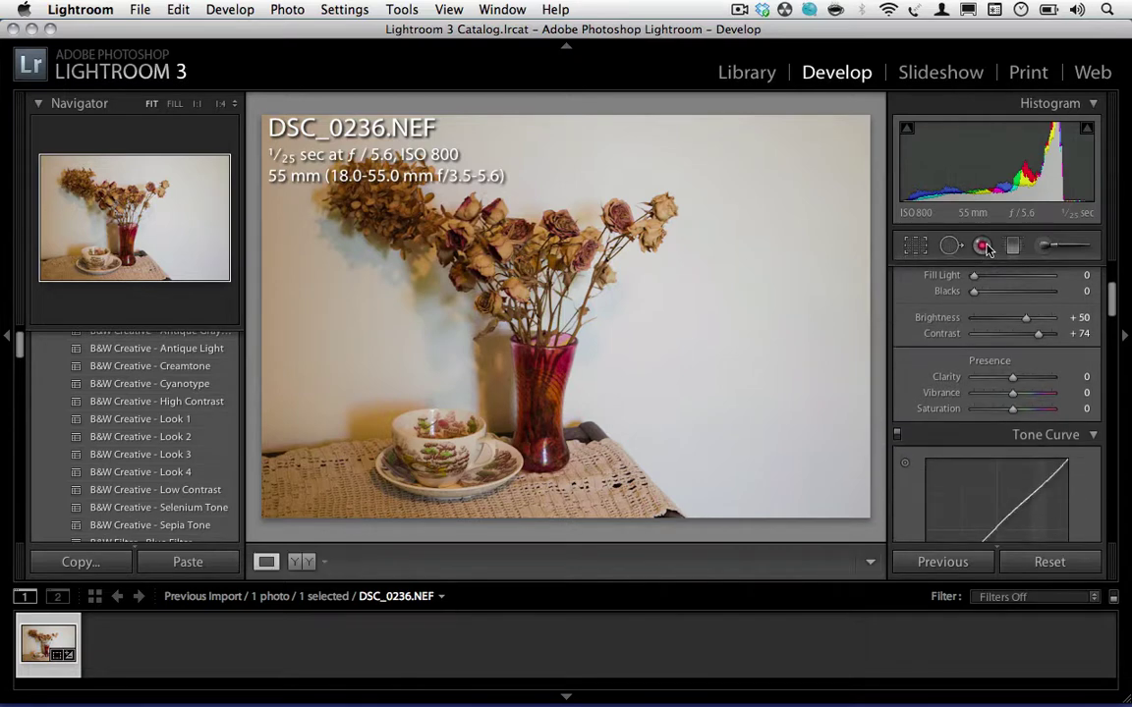
click(1056, 252)
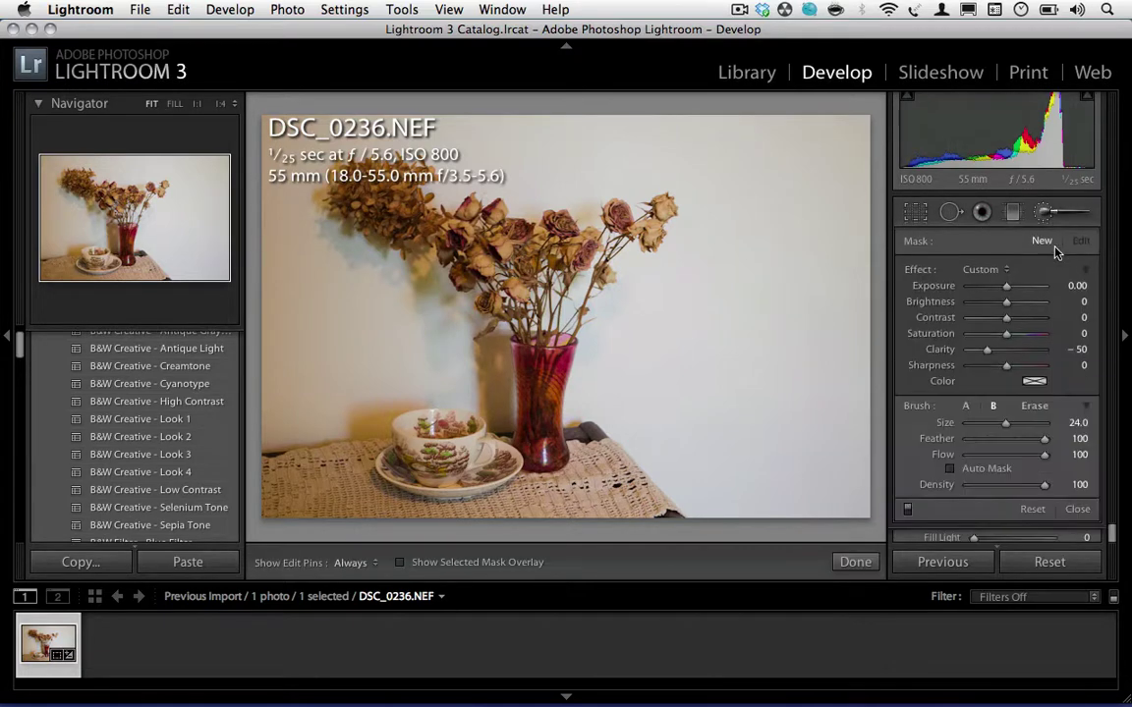
drag(1010, 351, 1006, 350)
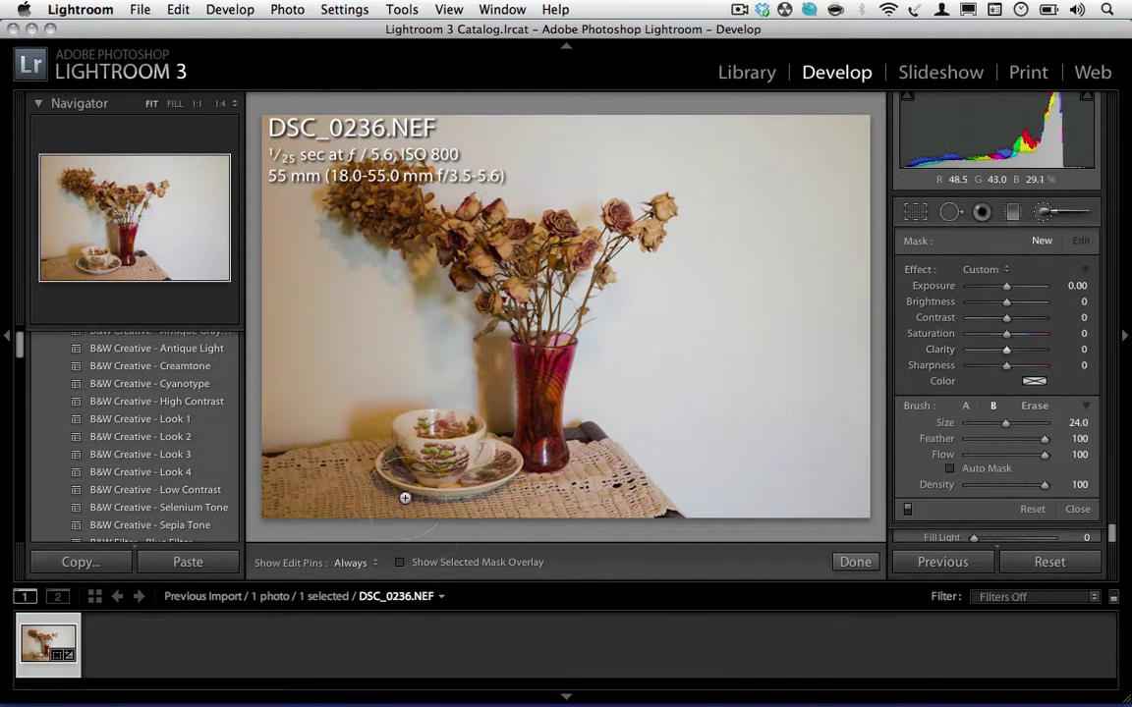
key(h)
key(h)
Step: Set the tablecloth brush adjustment to Saturation -15 and Exposure 0.42
click(294, 494)
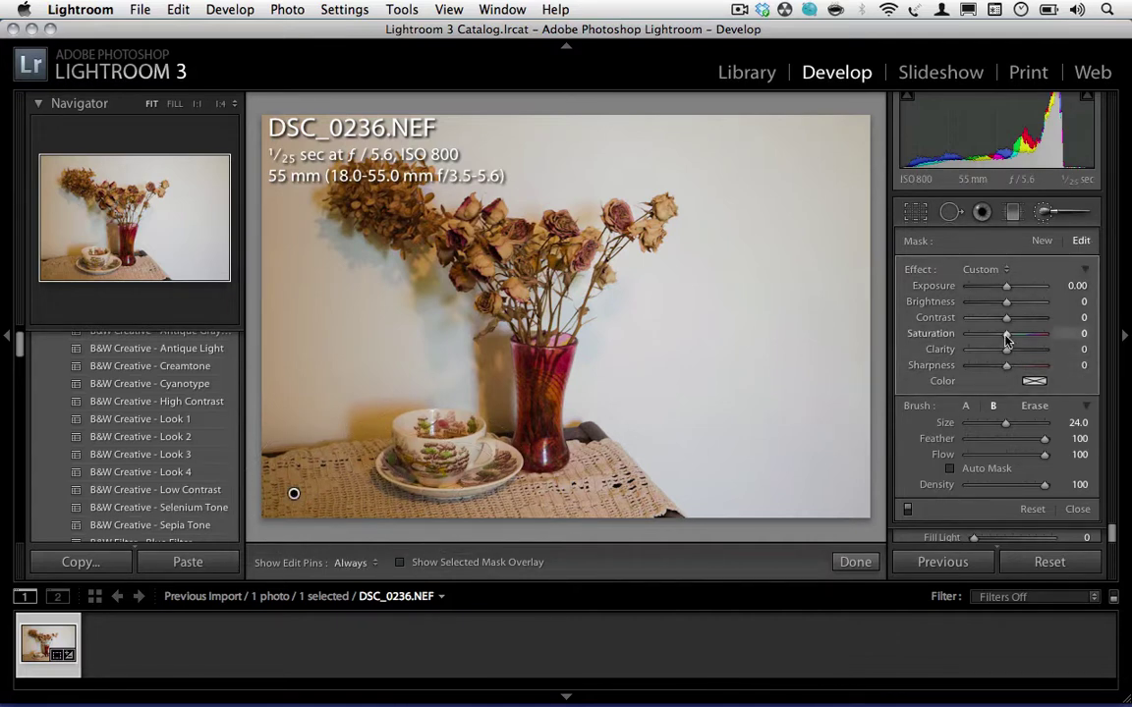
drag(1006, 340, 1001, 339)
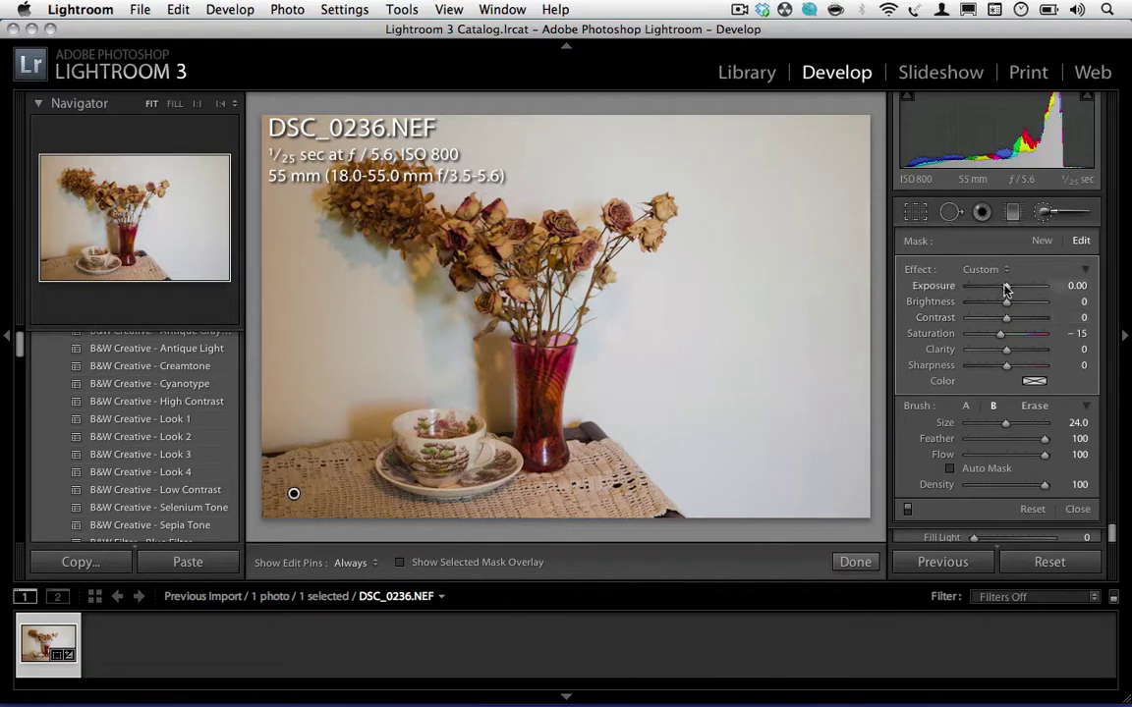
drag(1004, 289, 1008, 289)
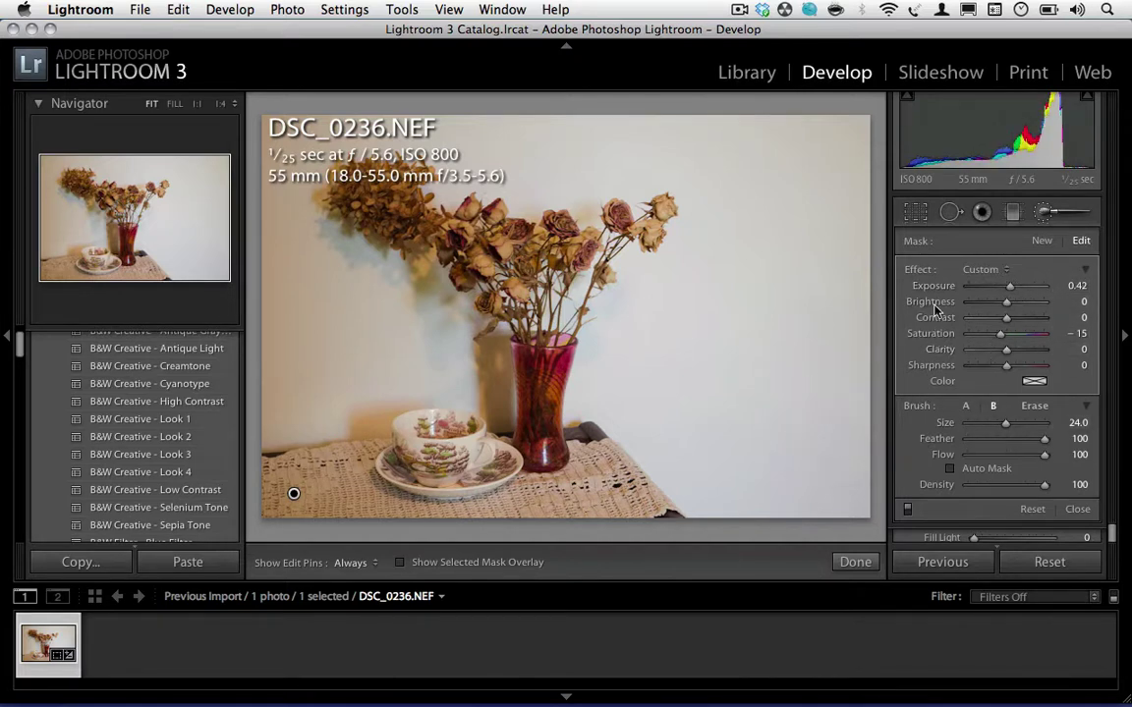
click(1045, 213)
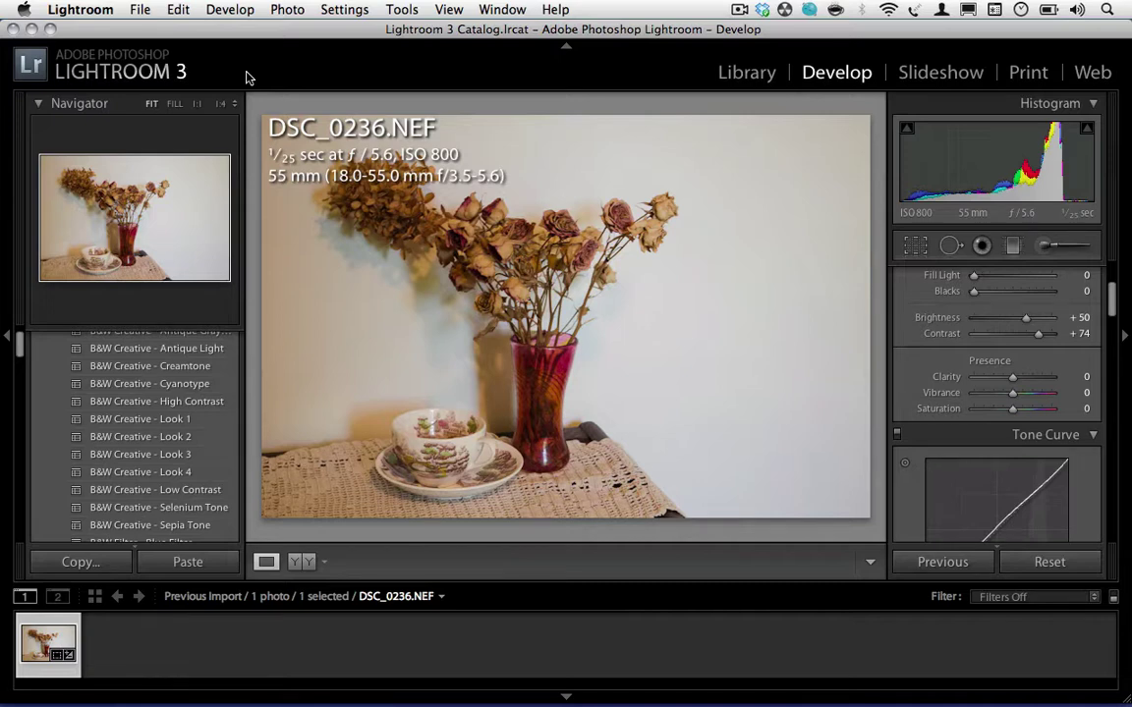
Step: Export the photo to the Desktop as DSC_0236.jpg, a quality-100 sRGB JPEG
click(140, 9)
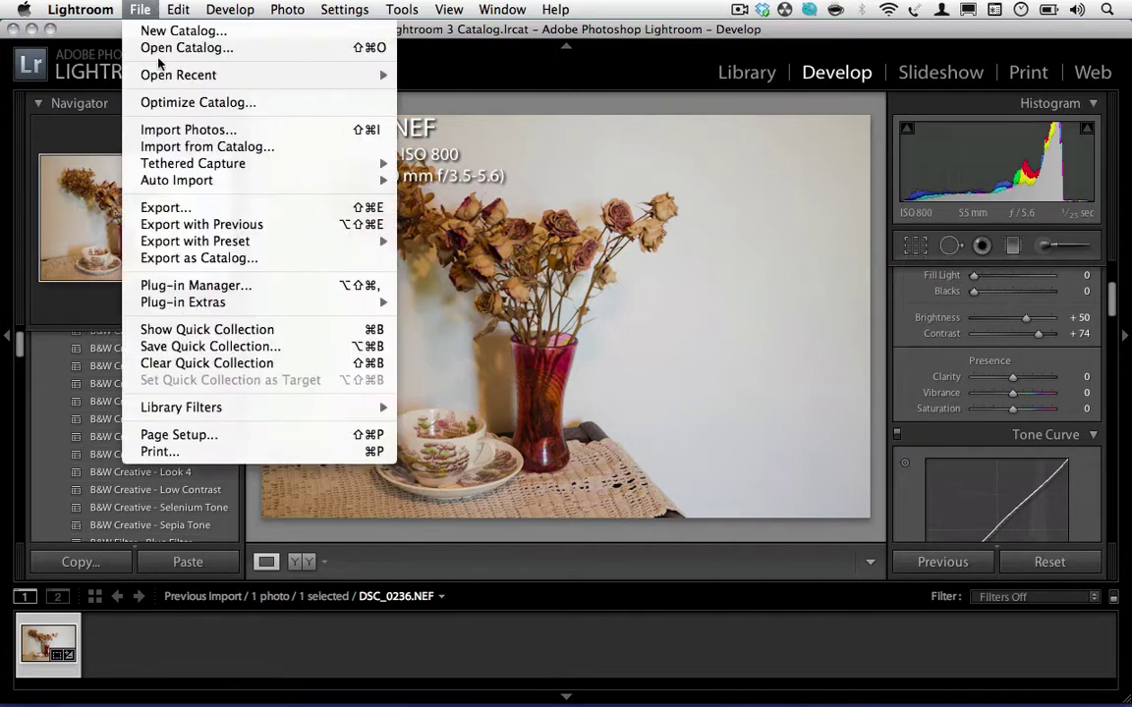
click(175, 208)
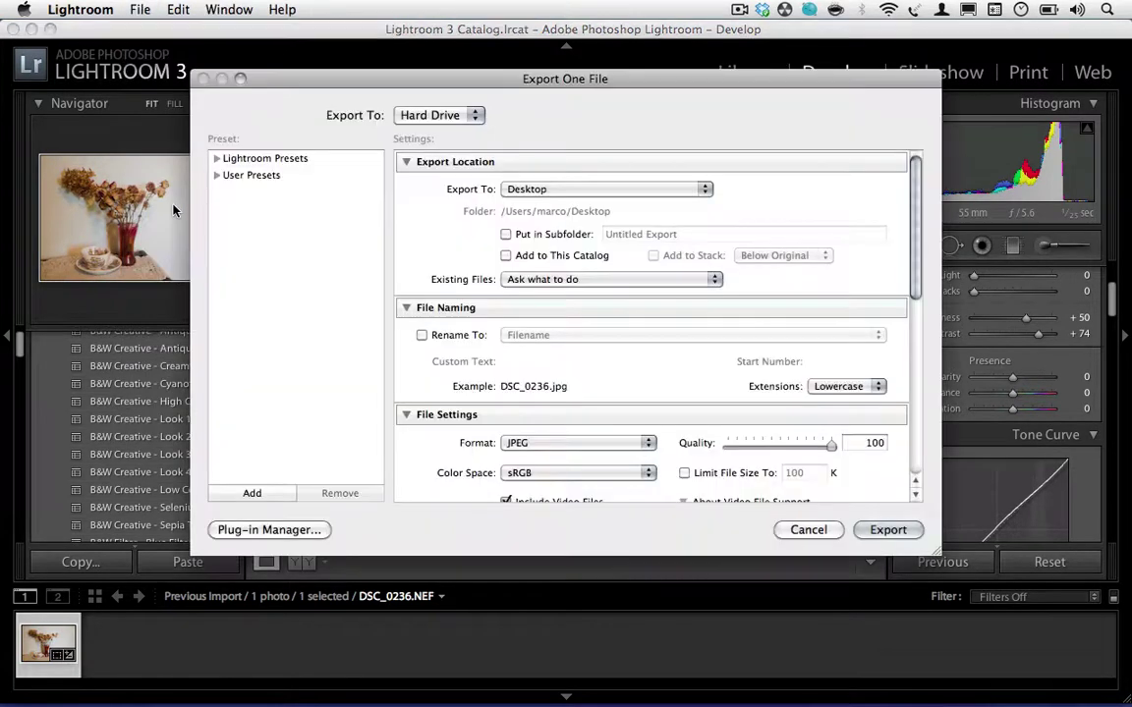
scroll(444, 216, down, 4)
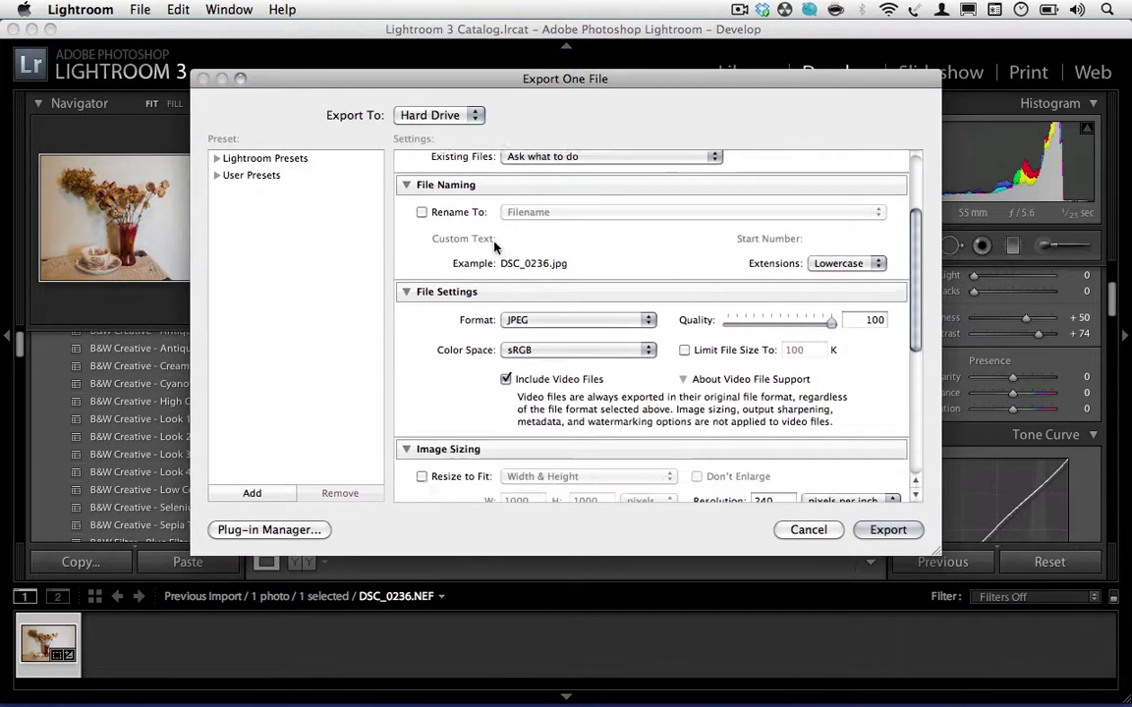
scroll(511, 266, down, 5)
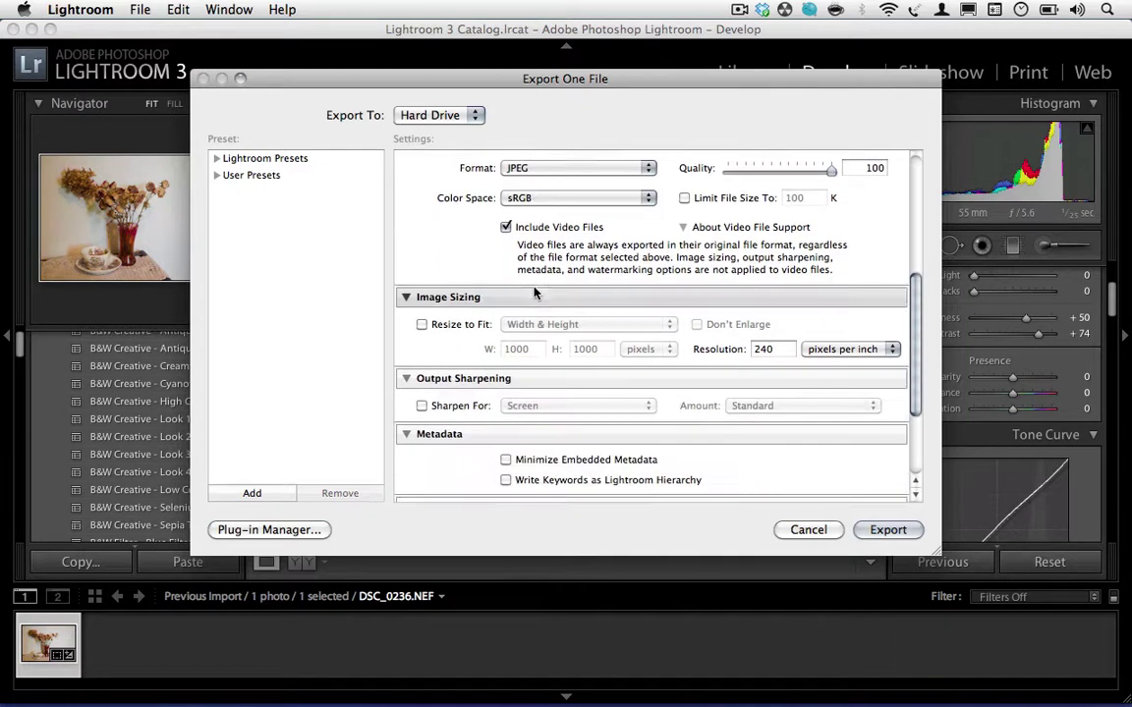
scroll(534, 292, down, 4)
scroll(534, 292, up, 13)
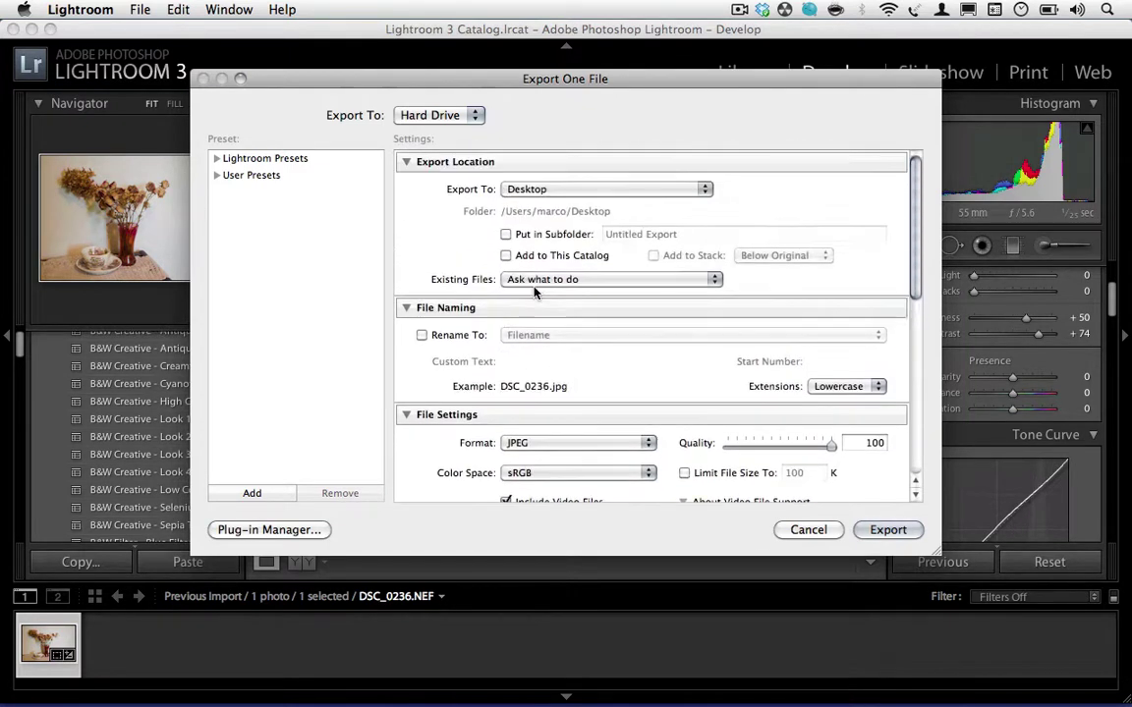
click(579, 445)
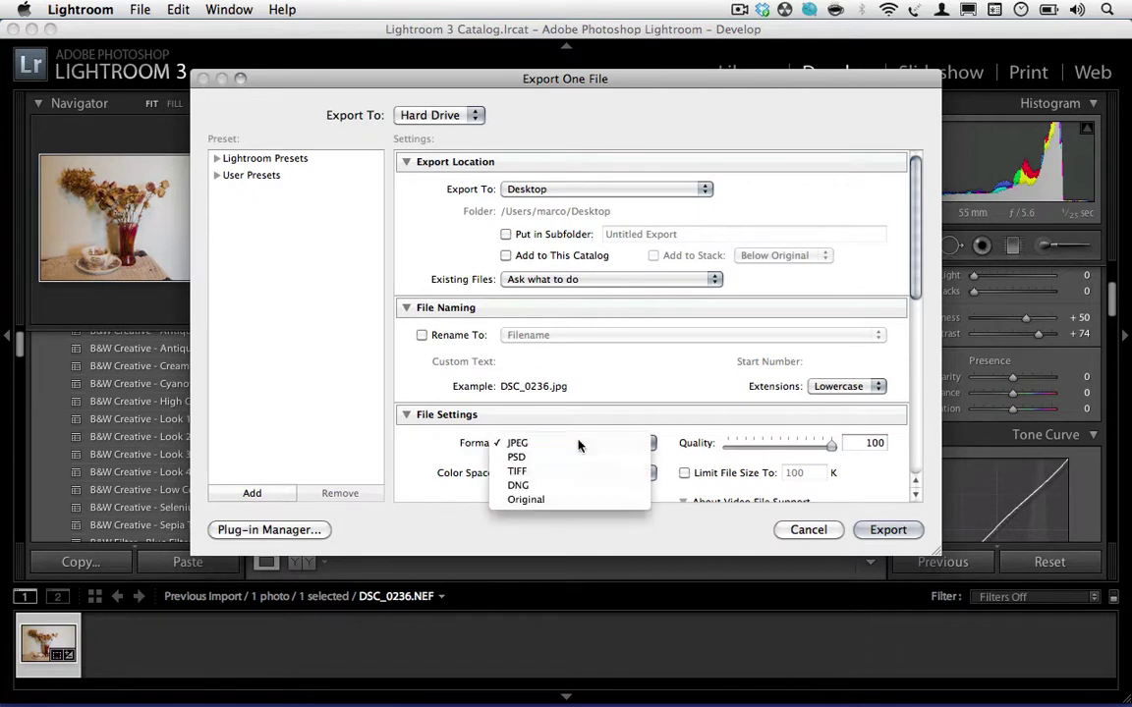
click(579, 444)
click(625, 190)
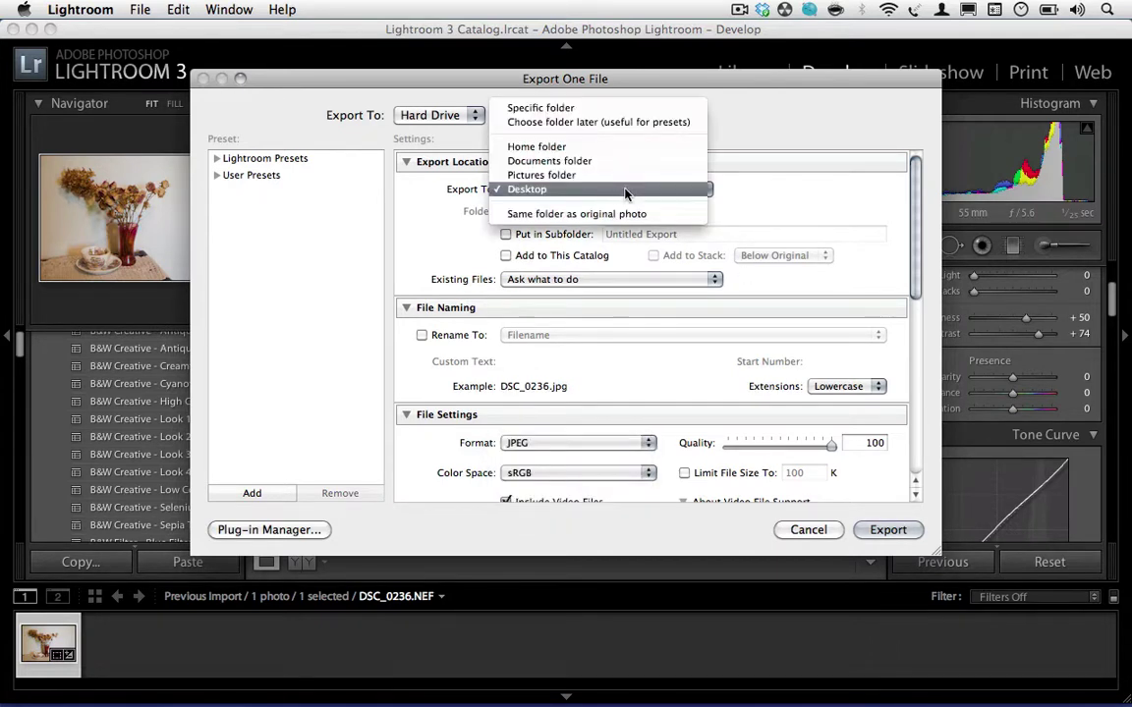
click(624, 191)
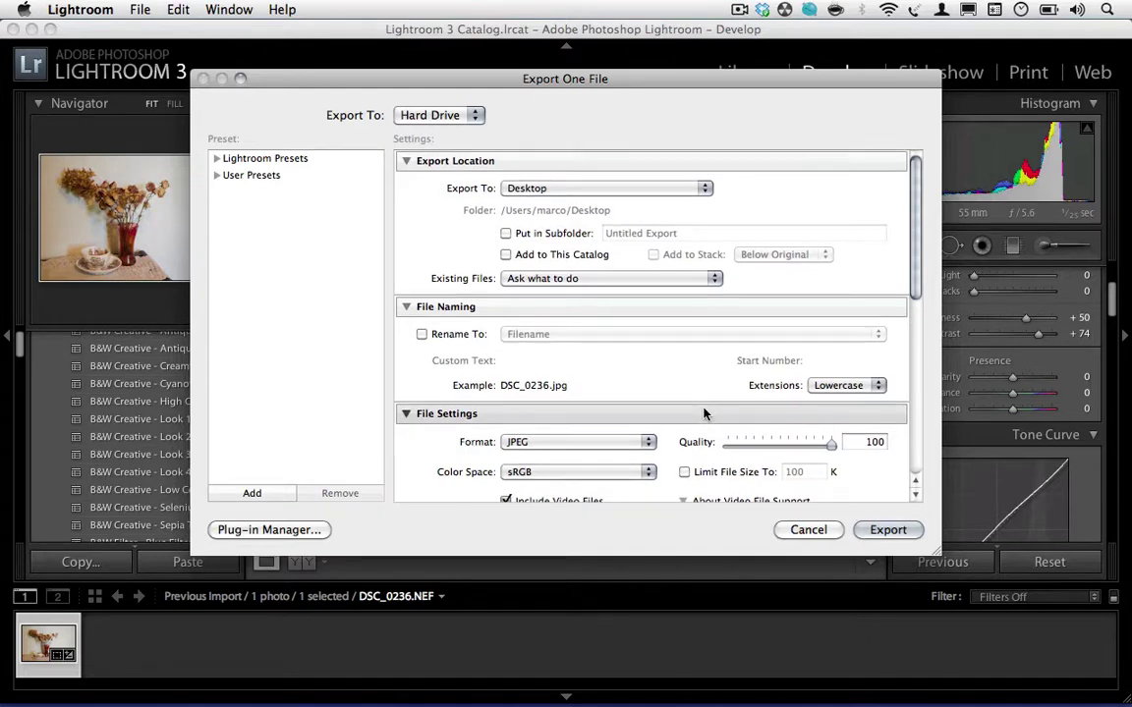
scroll(705, 413, down, 2)
click(888, 531)
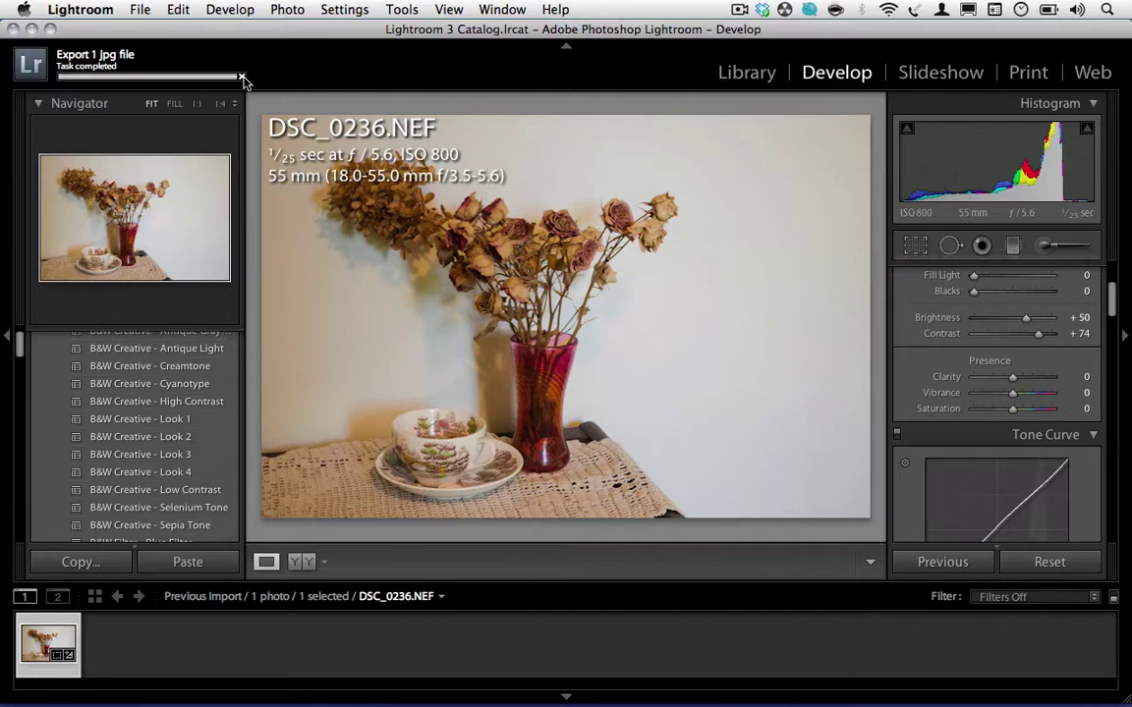
Step: Dismiss the finished JPEG export notice once the roses photo has exported
click(243, 78)
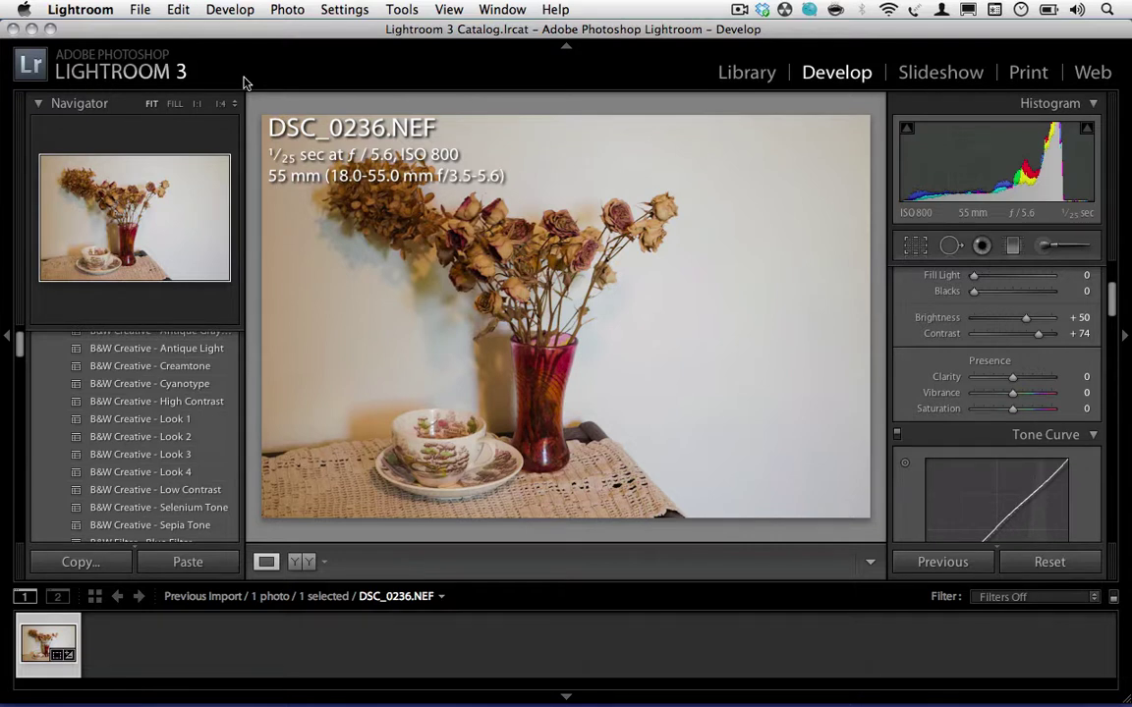
click(738, 11)
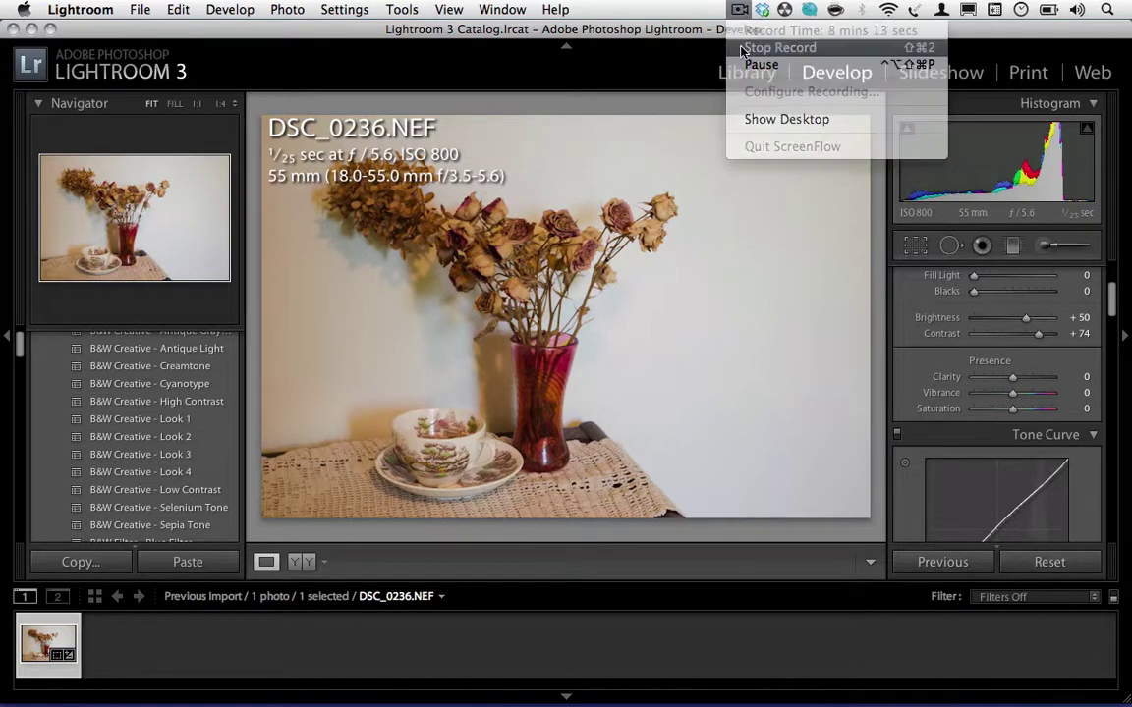